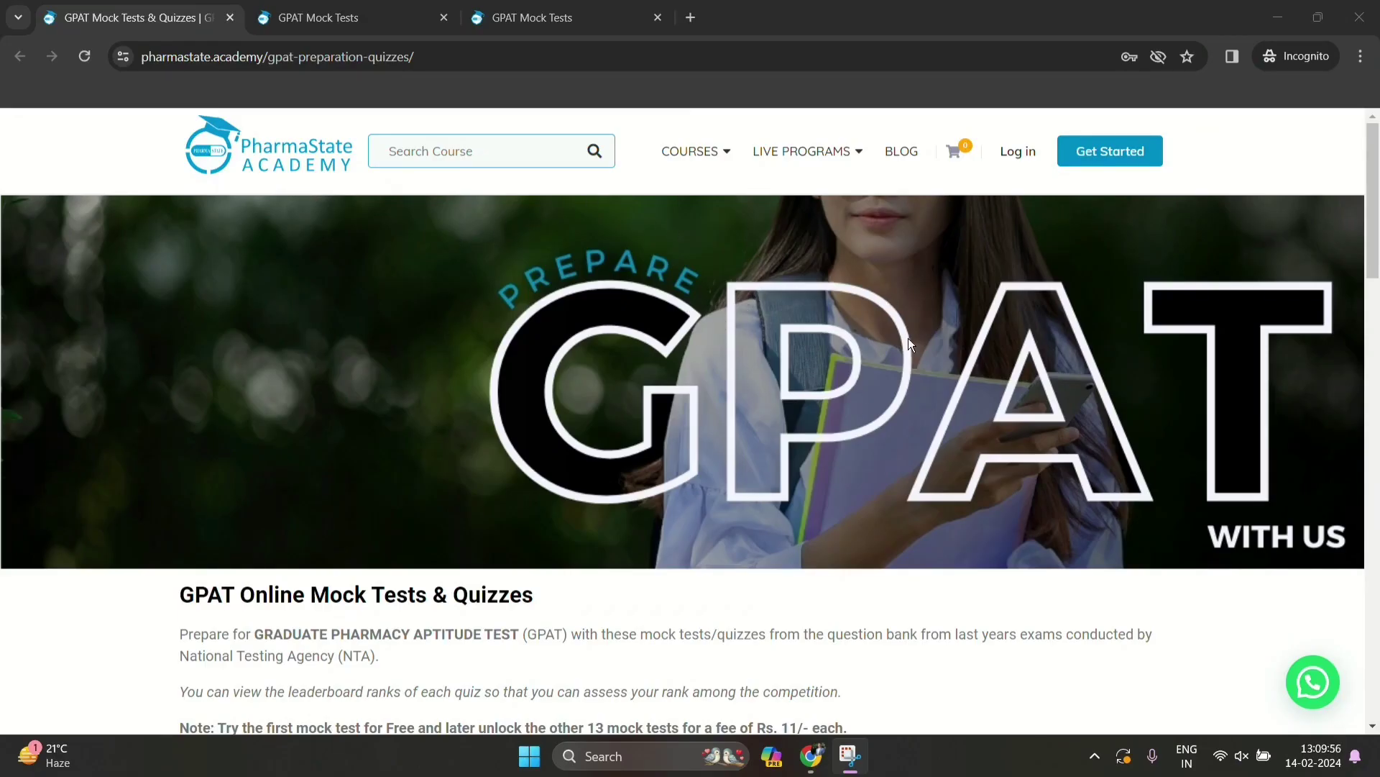
Scroll the Mock Tests catalogue and select the MOCK TESTS heading text
{"action": "scroll", "coordinate": [395, 359], "scroll_direction": "down", "scroll_amount": 6}
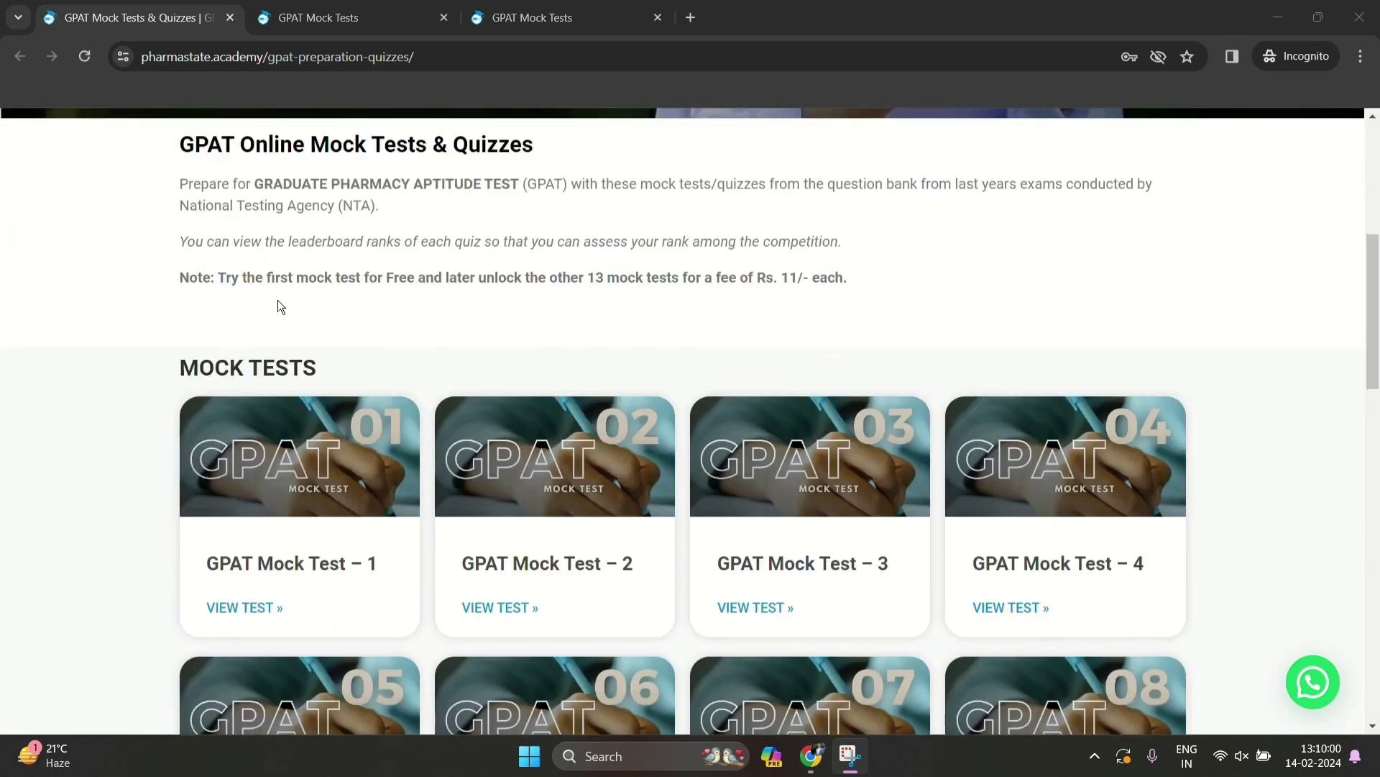
{"action": "left_click_drag", "start_coordinate": [182, 370], "coordinate": [320, 370]}
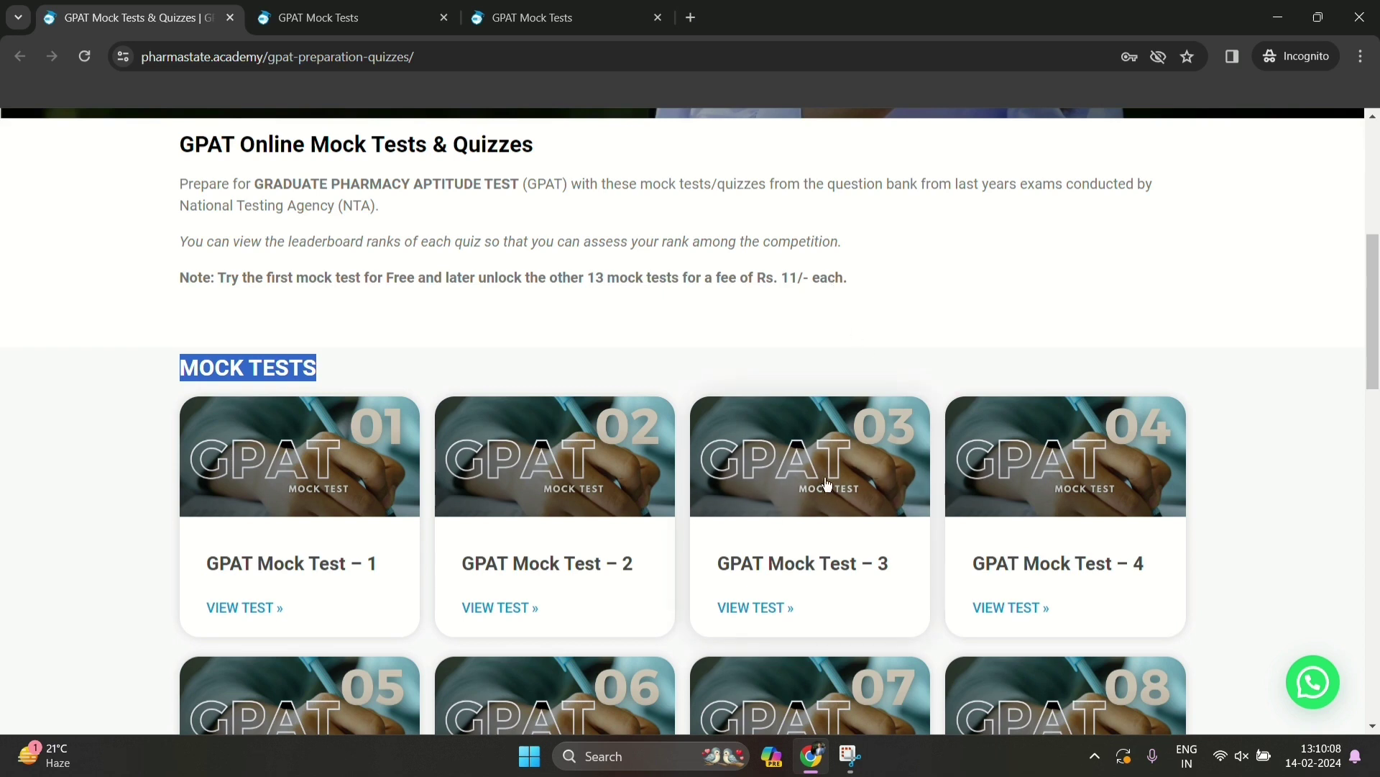
{"action": "scroll", "coordinate": [765, 514], "scroll_direction": "down", "scroll_amount": 5}
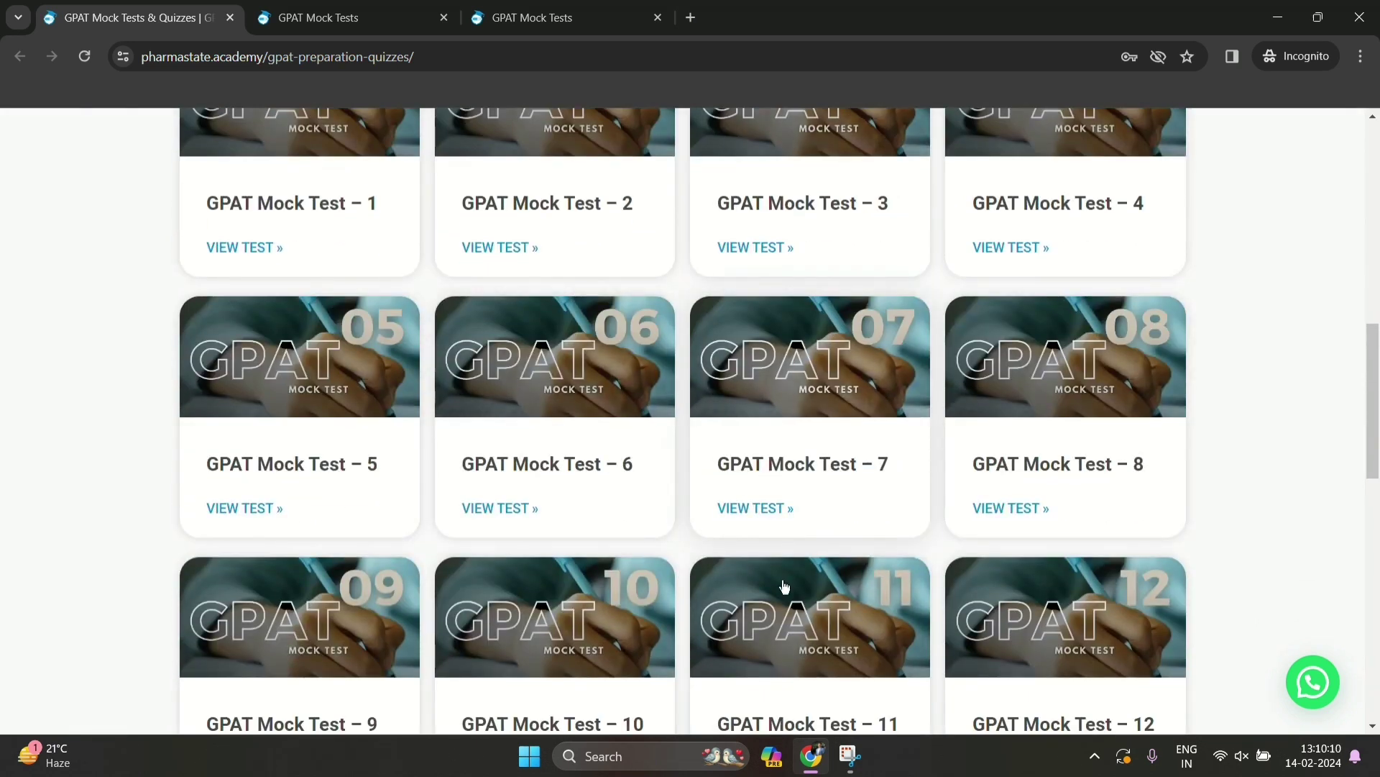
{"action": "scroll", "coordinate": [798, 568], "scroll_direction": "down", "scroll_amount": 4}
{"action": "scroll", "coordinate": [522, 501], "scroll_direction": "up", "scroll_amount": 6}
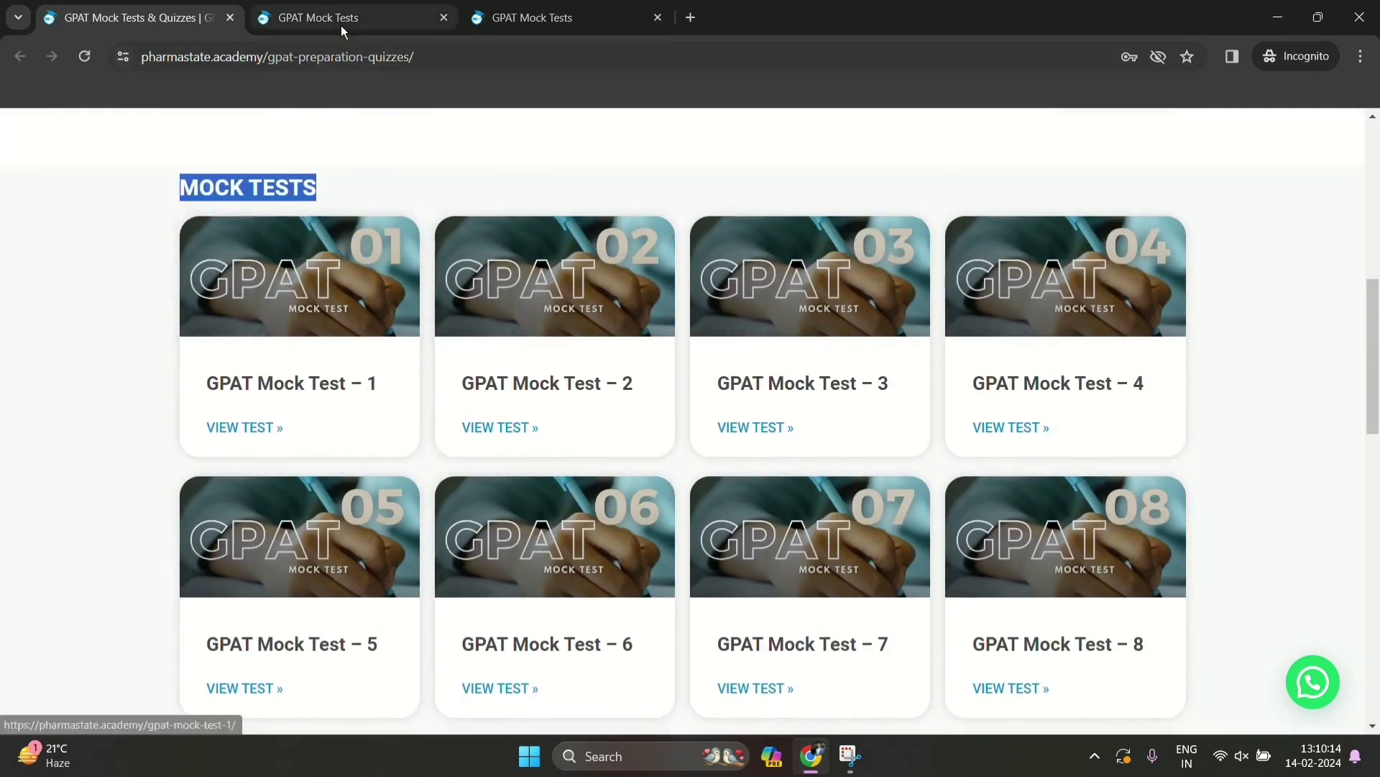
Go to the GPAT Mock Test - 1 tab and read its details down to the login notice
{"action": "left_click", "coordinate": [339, 17]}
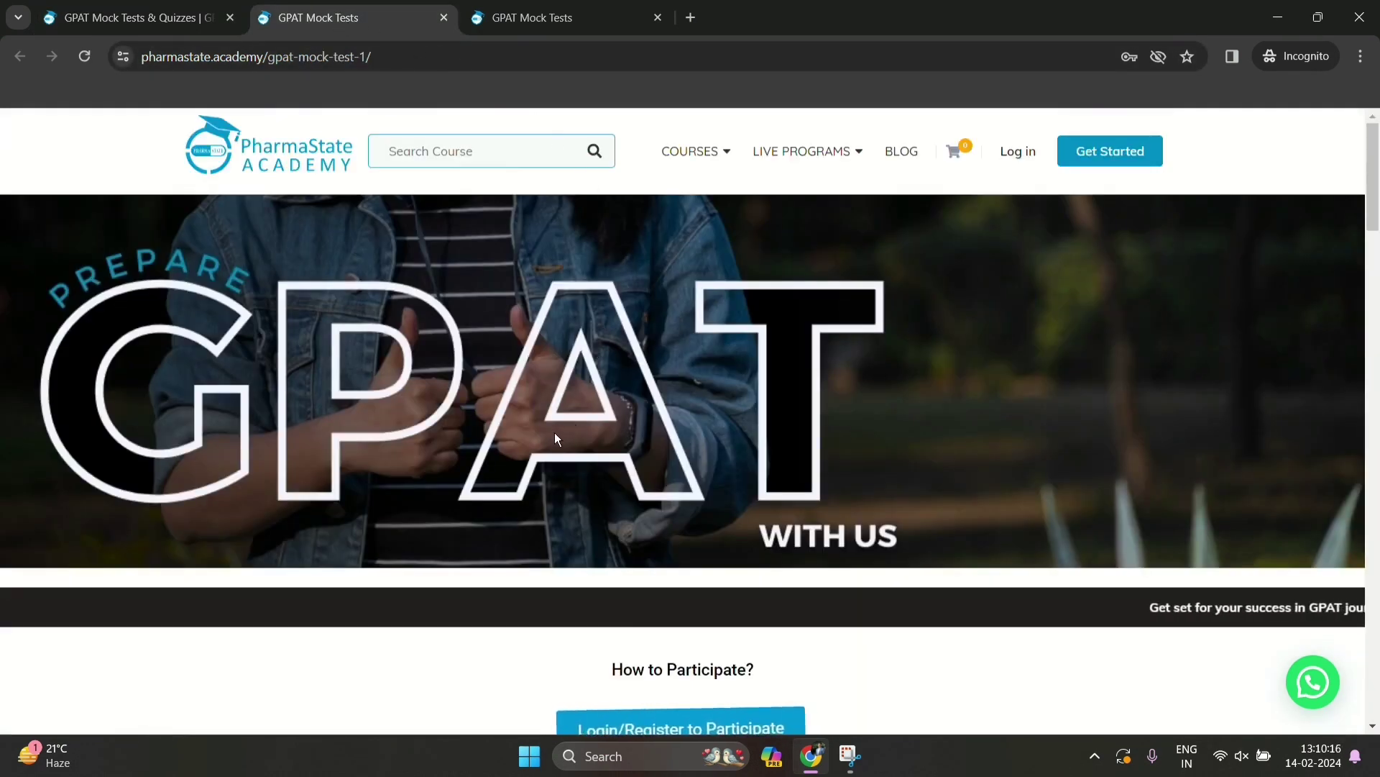
{"action": "scroll", "coordinate": [559, 416], "scroll_direction": "down", "scroll_amount": 5}
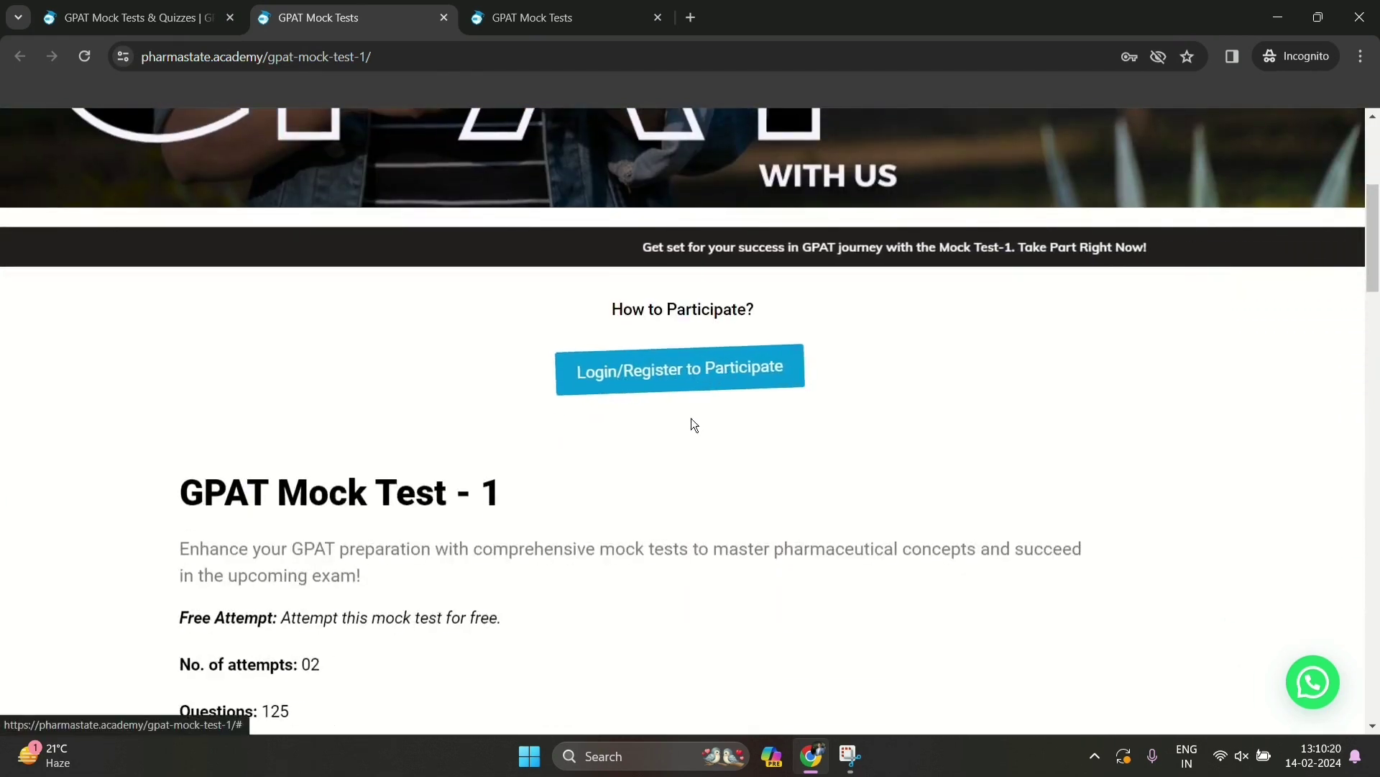
{"action": "scroll", "coordinate": [278, 455], "scroll_direction": "down", "scroll_amount": 1}
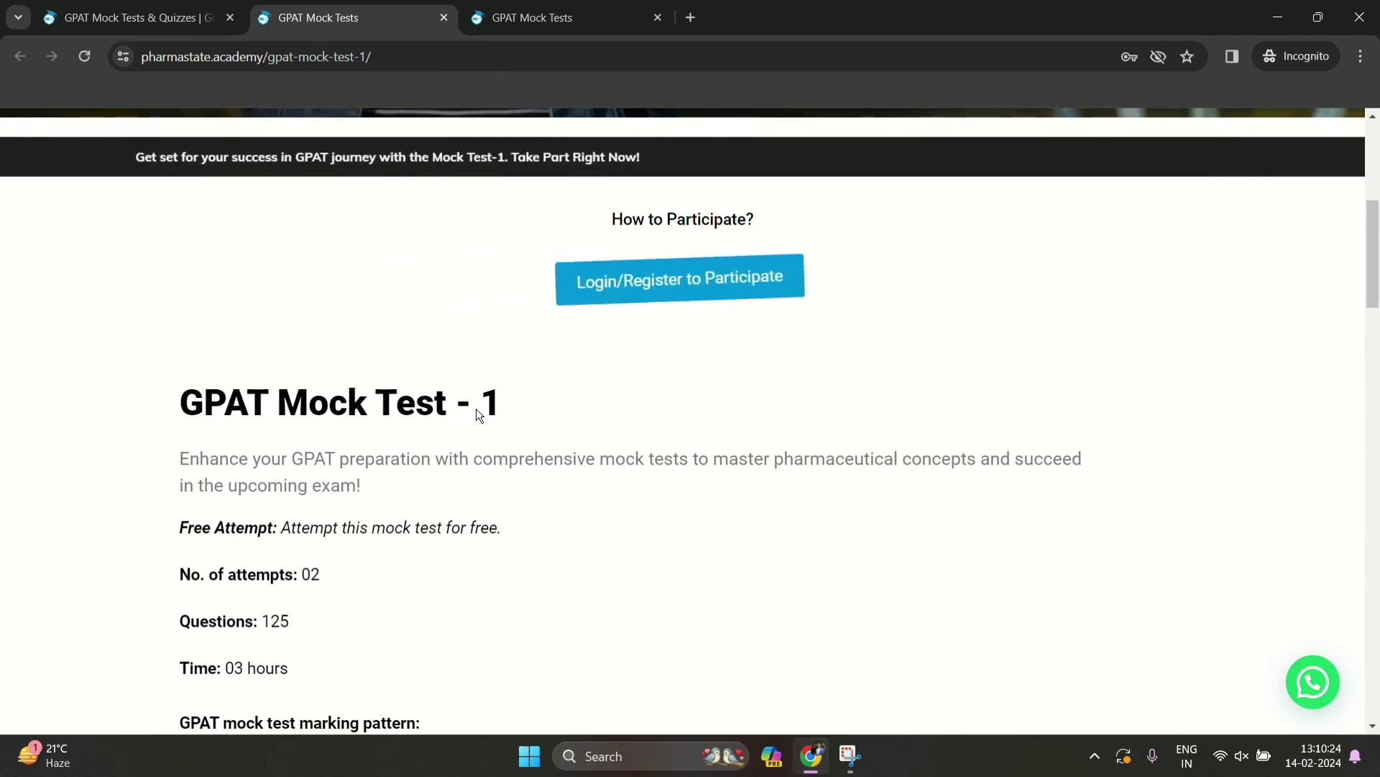
{"action": "scroll", "coordinate": [330, 514], "scroll_direction": "down", "scroll_amount": 2}
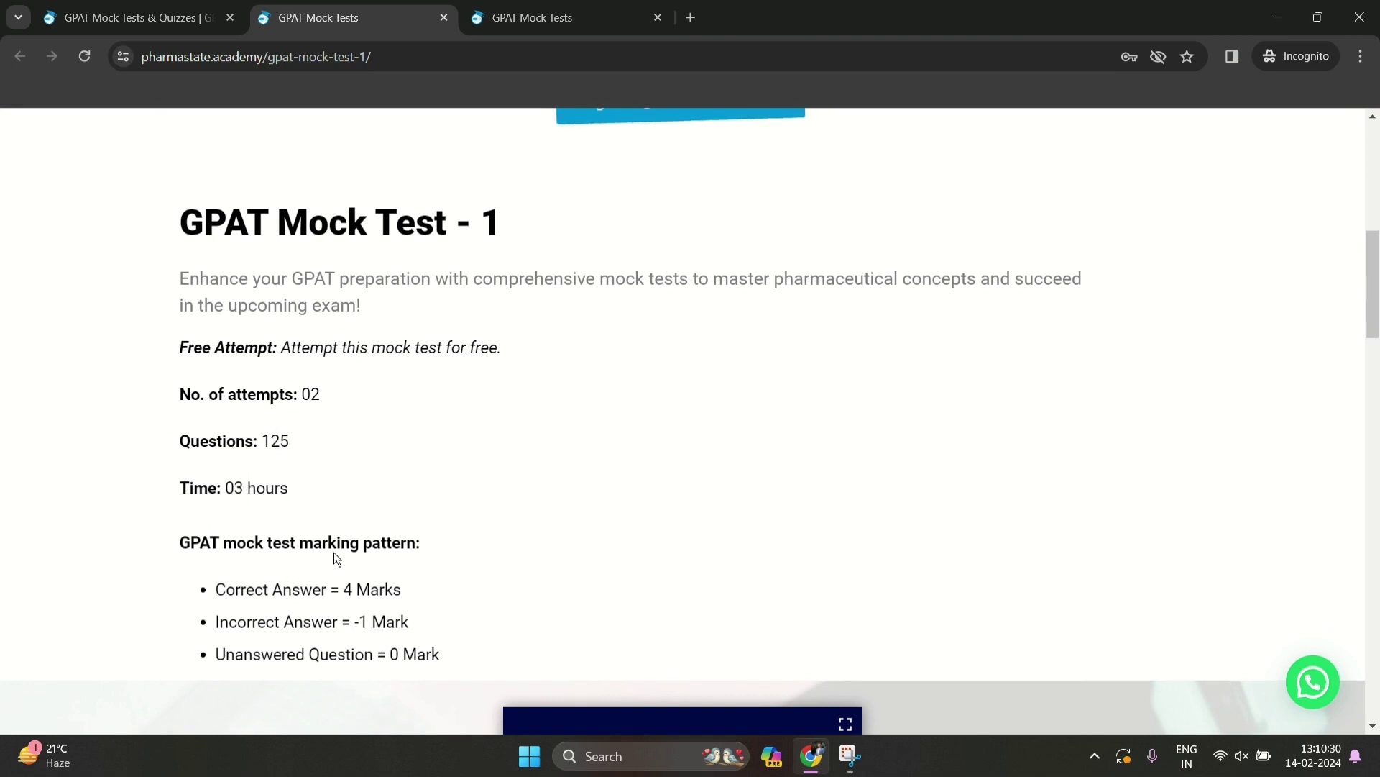
{"action": "scroll", "coordinate": [568, 502], "scroll_direction": "down", "scroll_amount": 2}
{"action": "scroll", "coordinate": [701, 557], "scroll_direction": "down", "scroll_amount": 3}
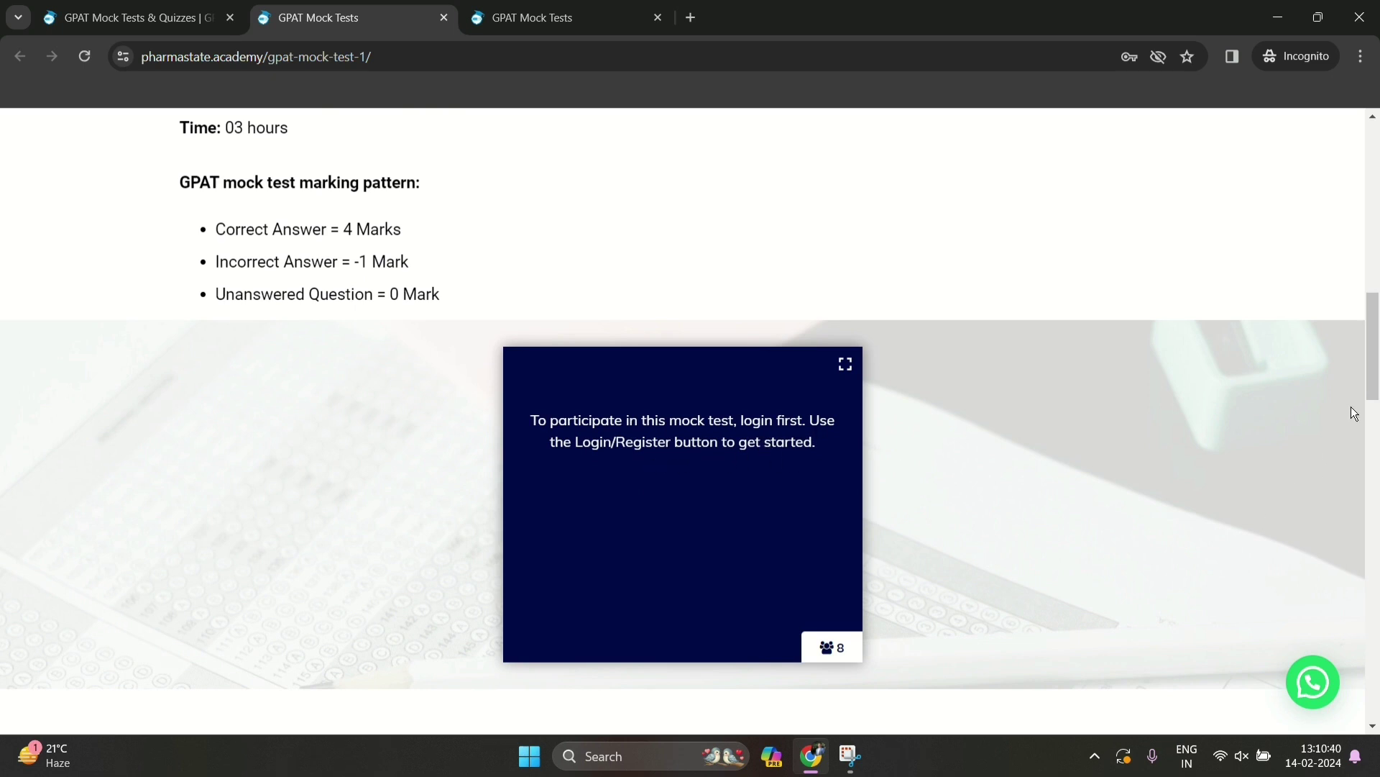
{"action": "scroll", "coordinate": [1352, 406], "scroll_direction": "up", "scroll_amount": 10}
{"action": "scroll", "coordinate": [744, 651], "scroll_direction": "down", "scroll_amount": 3}
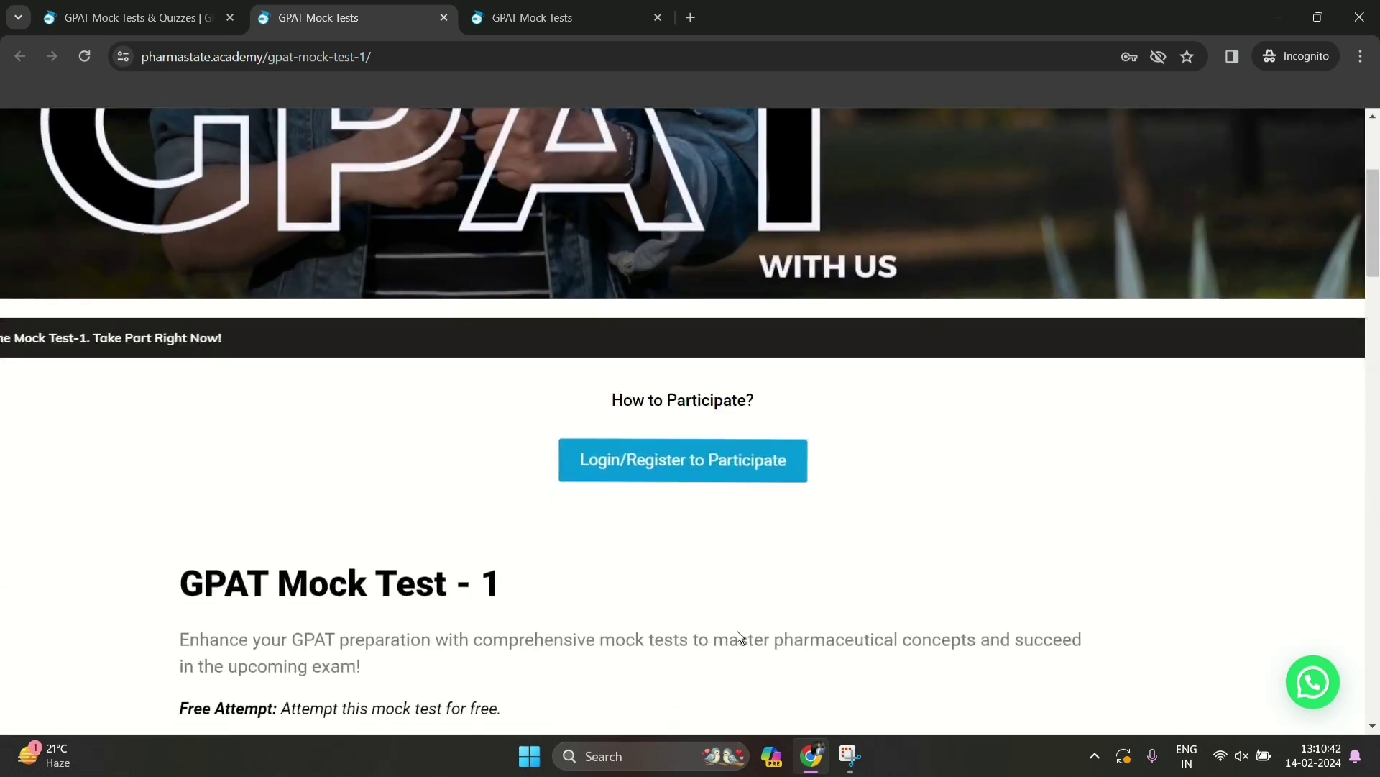
Open the sign-in form, look over the Create New Account form, then close it
{"action": "left_click", "coordinate": [666, 465]}
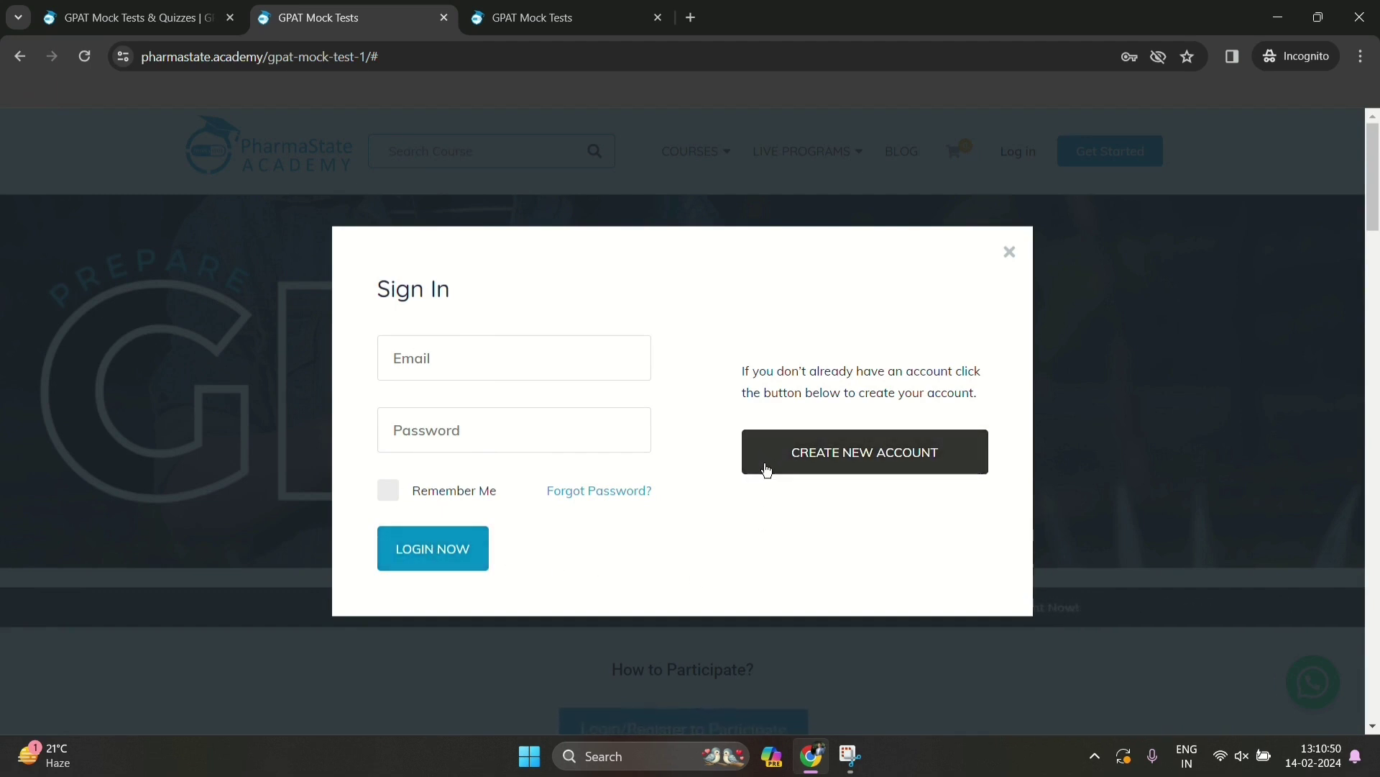
{"action": "left_click", "coordinate": [773, 465]}
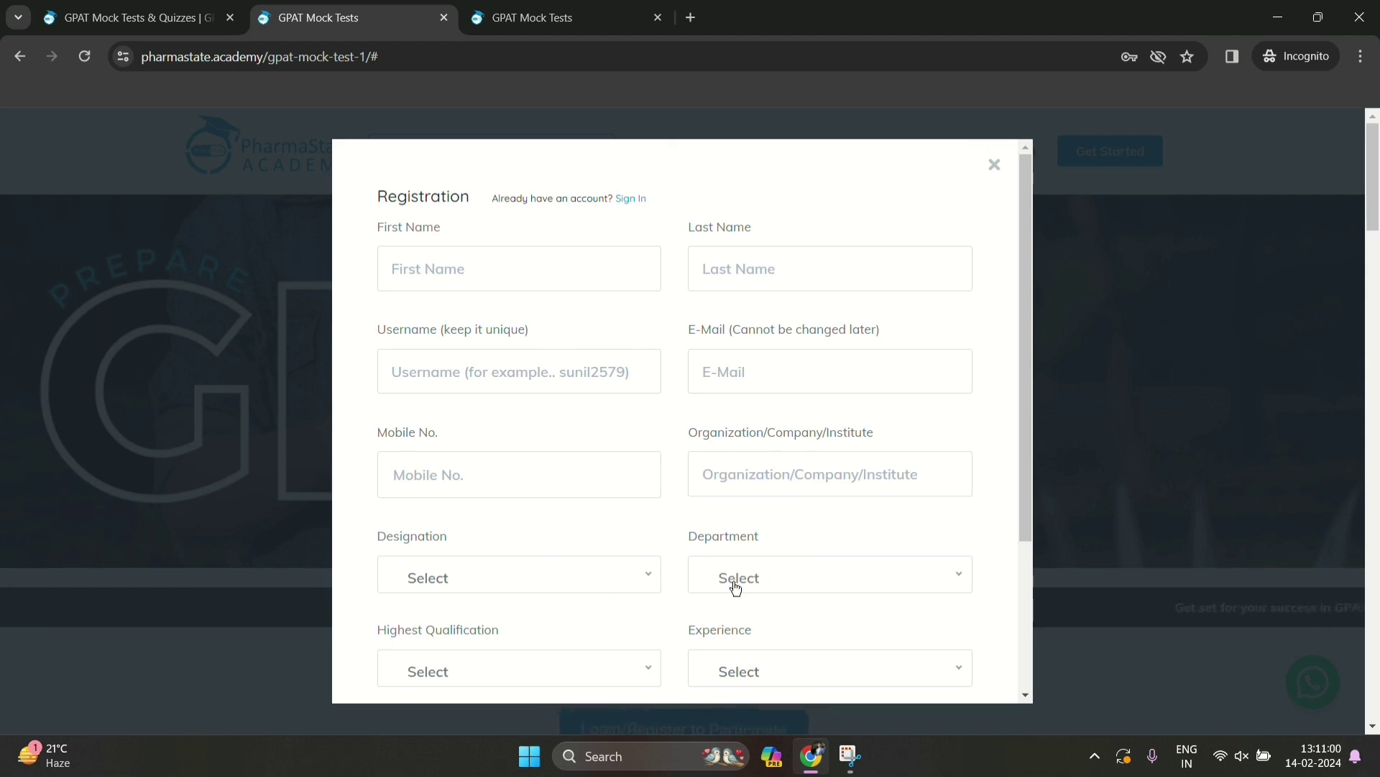
{"action": "scroll", "coordinate": [753, 628], "scroll_direction": "down", "scroll_amount": 3}
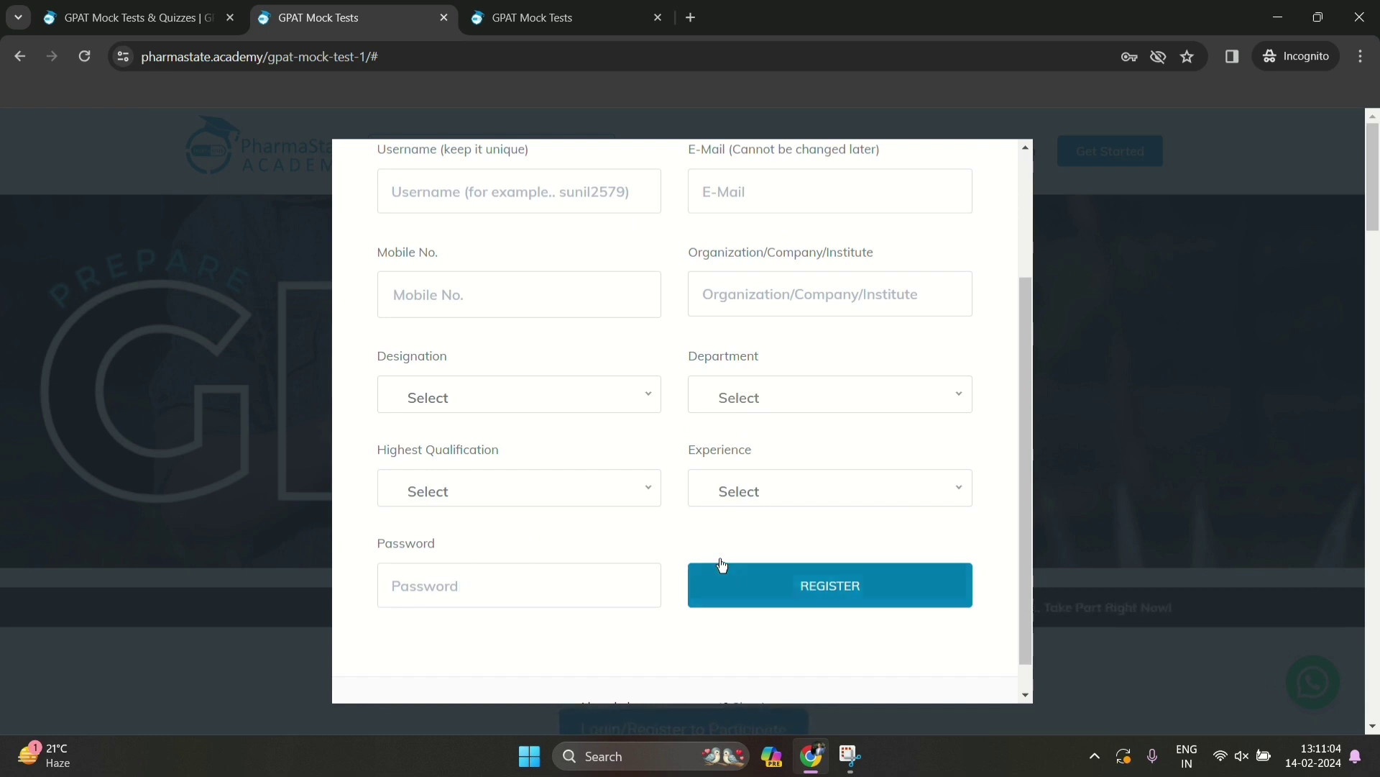
{"action": "scroll", "coordinate": [584, 348], "scroll_direction": "up", "scroll_amount": 3}
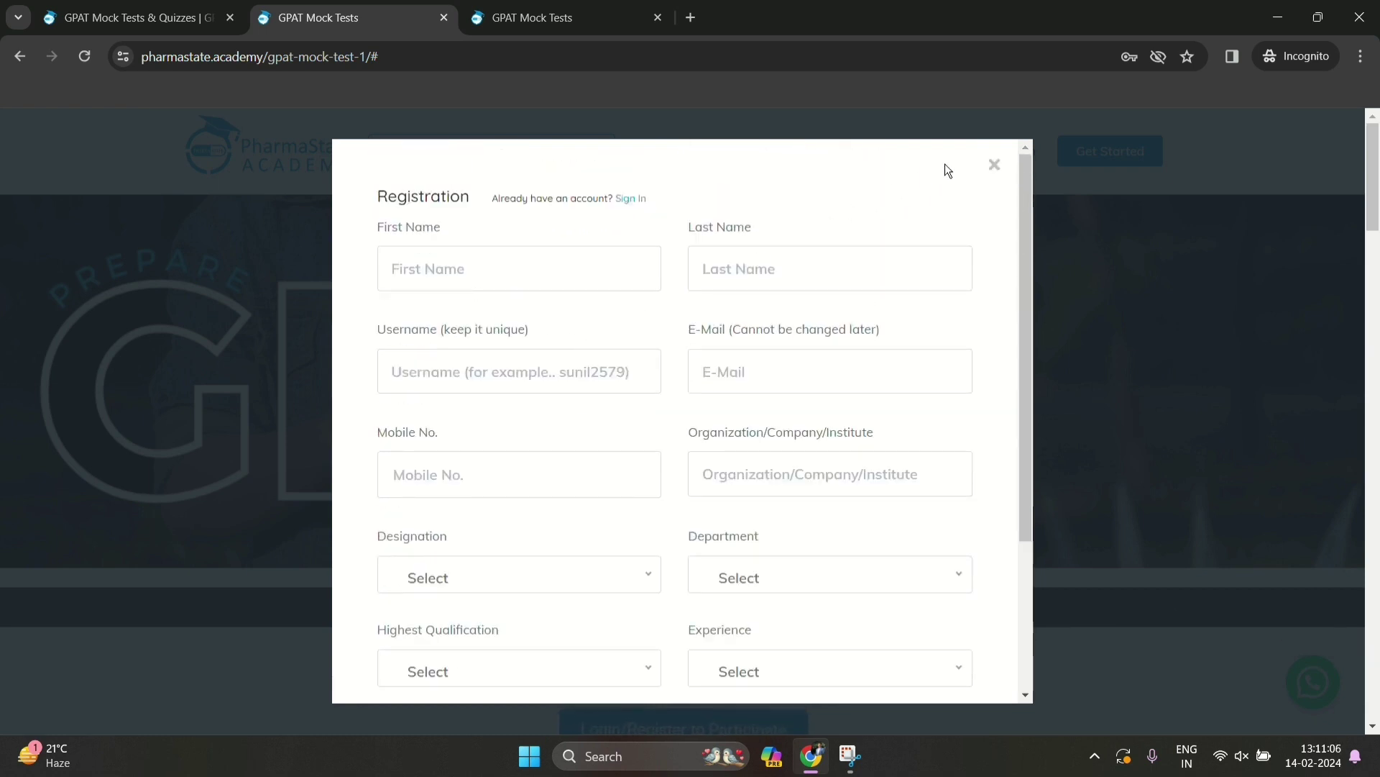
{"action": "left_click", "coordinate": [995, 165]}
Reopen Sign In and enter the account e-mail and password to log in
{"action": "scroll", "coordinate": [708, 570], "scroll_direction": "down", "scroll_amount": 2}
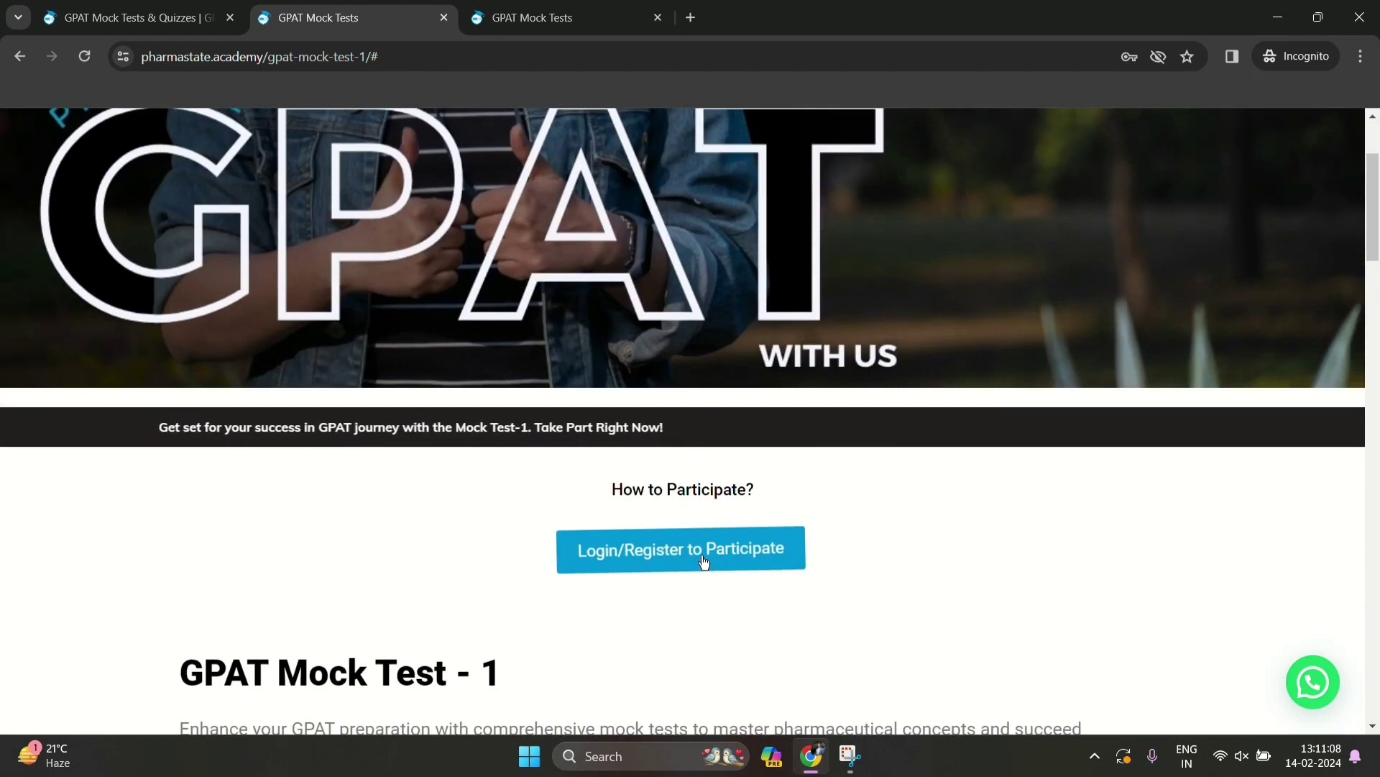
{"action": "left_click", "coordinate": [696, 554]}
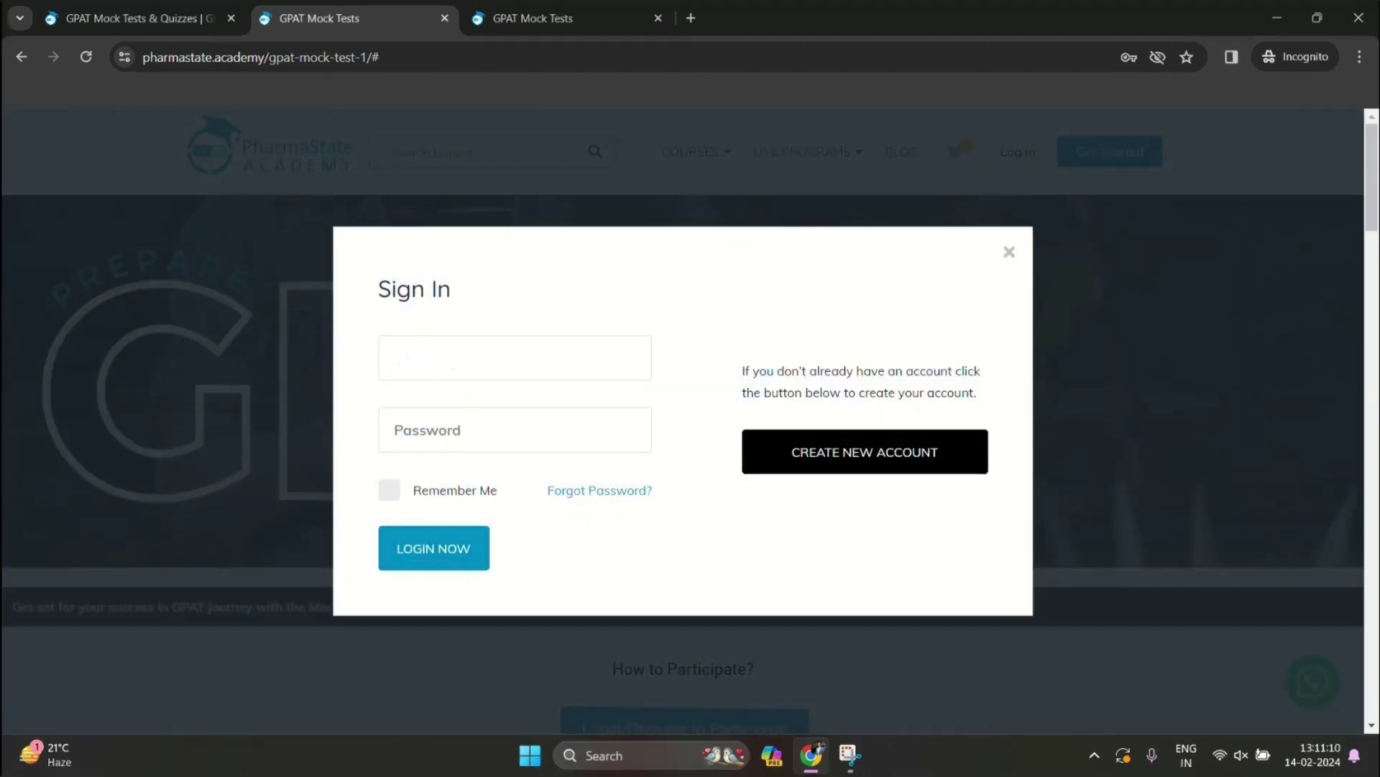
{"action": "key", "text": "ctrl+v"}
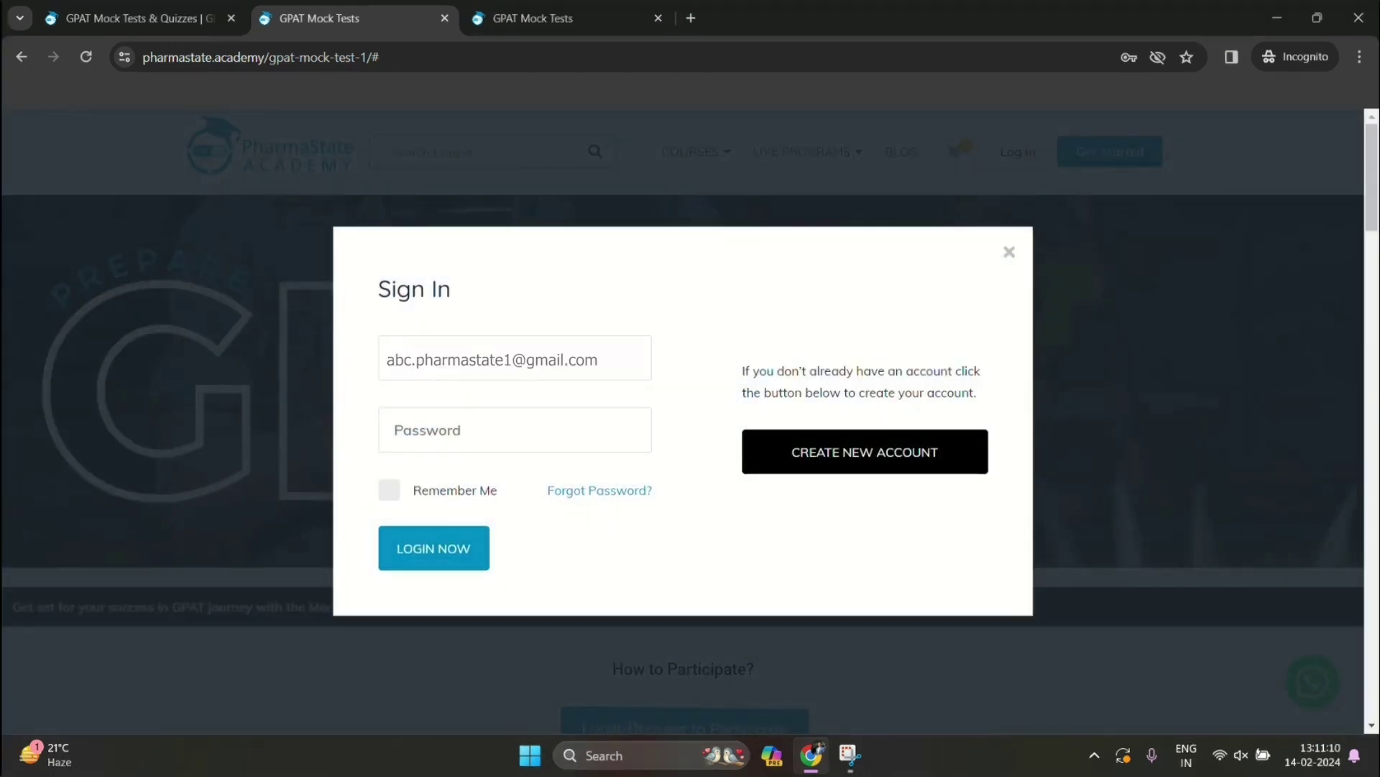
{"action": "type", "text": "********"}
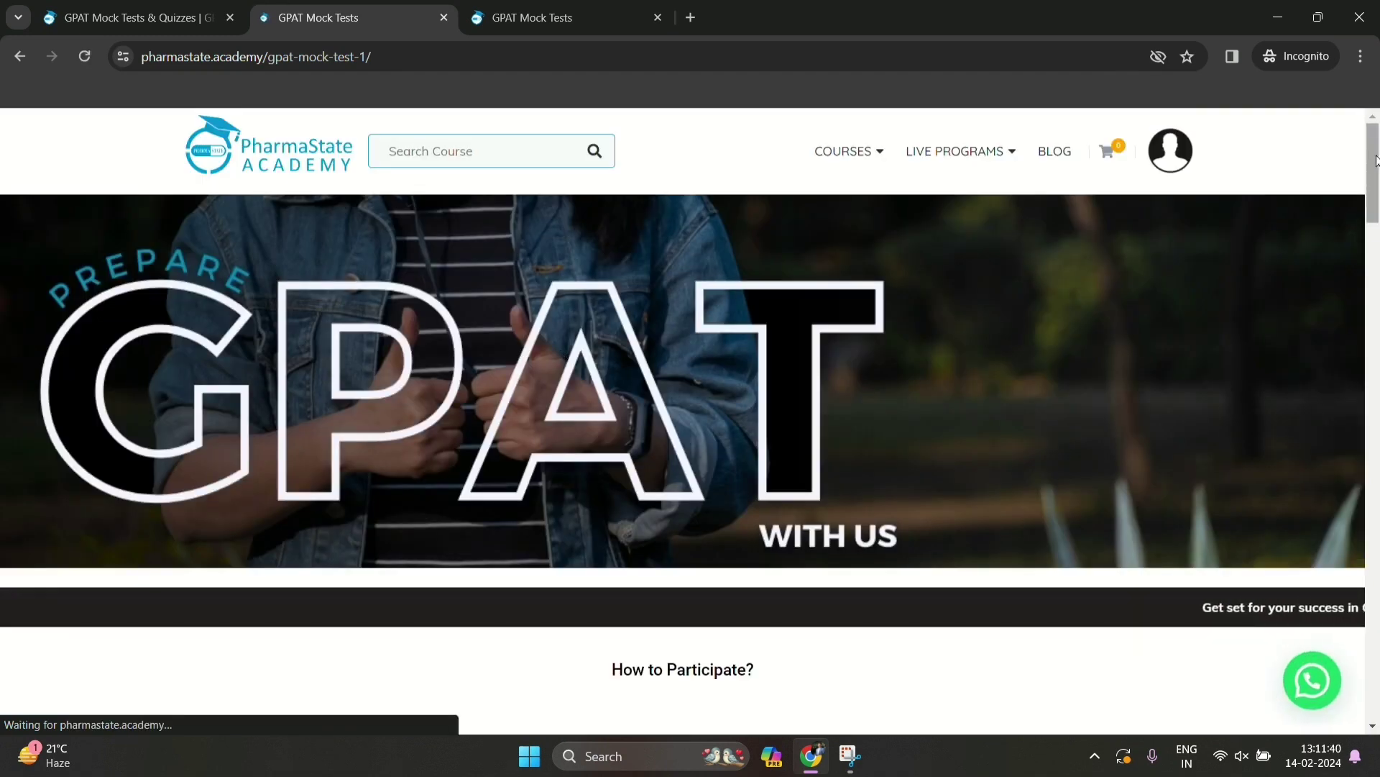
Return to the mock tests catalogue tab and close the two duplicate mock test tabs
{"action": "left_click_drag", "start_coordinate": [1373, 185], "coordinate": [1376, 357]}
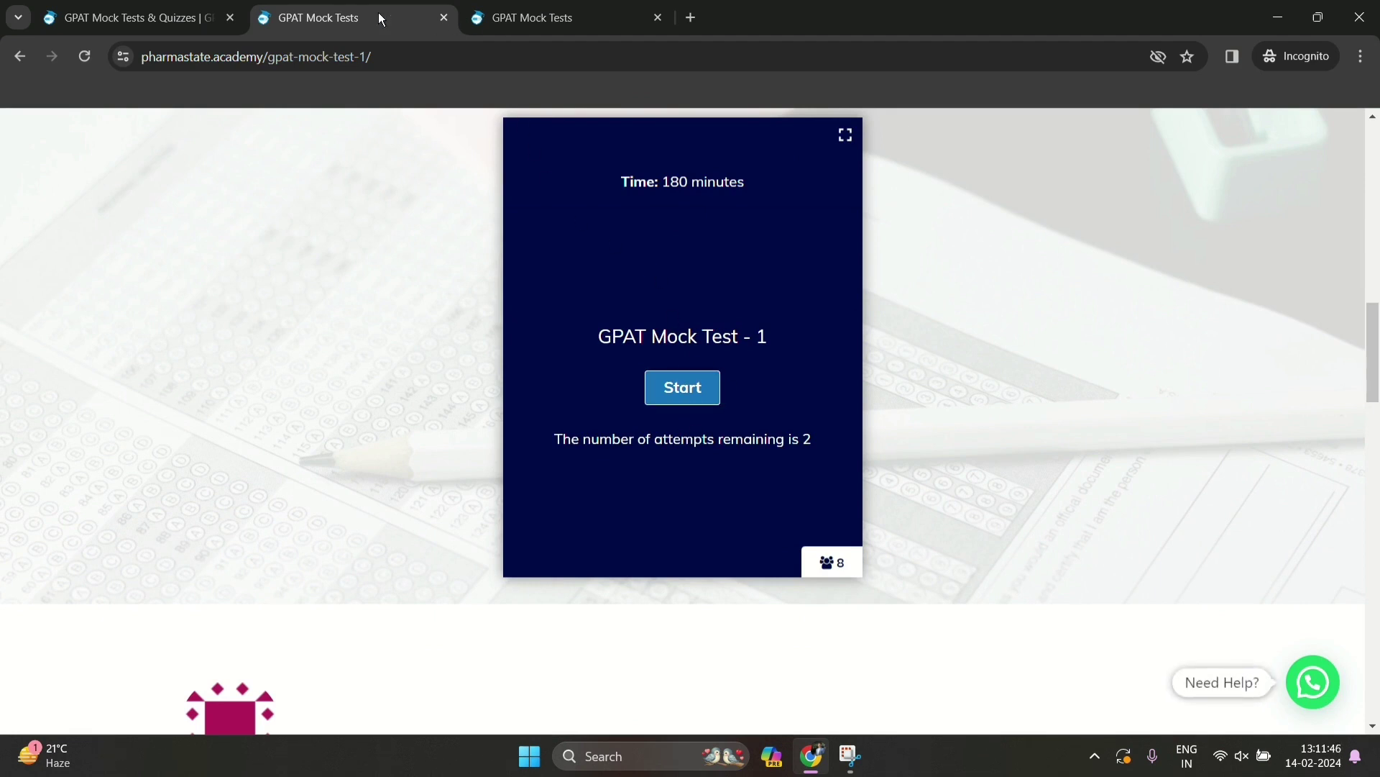
{"action": "left_click", "coordinate": [137, 17]}
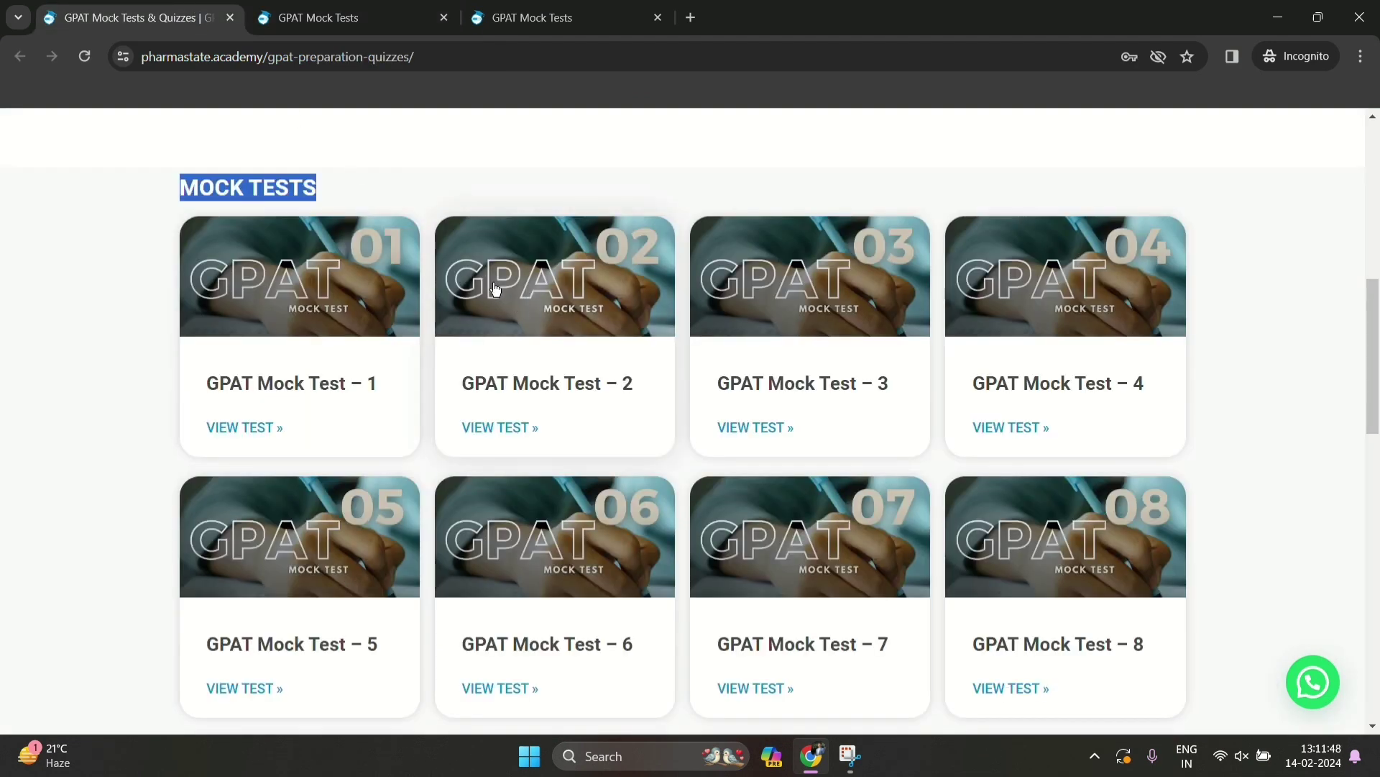
{"action": "left_click", "coordinate": [230, 18]}
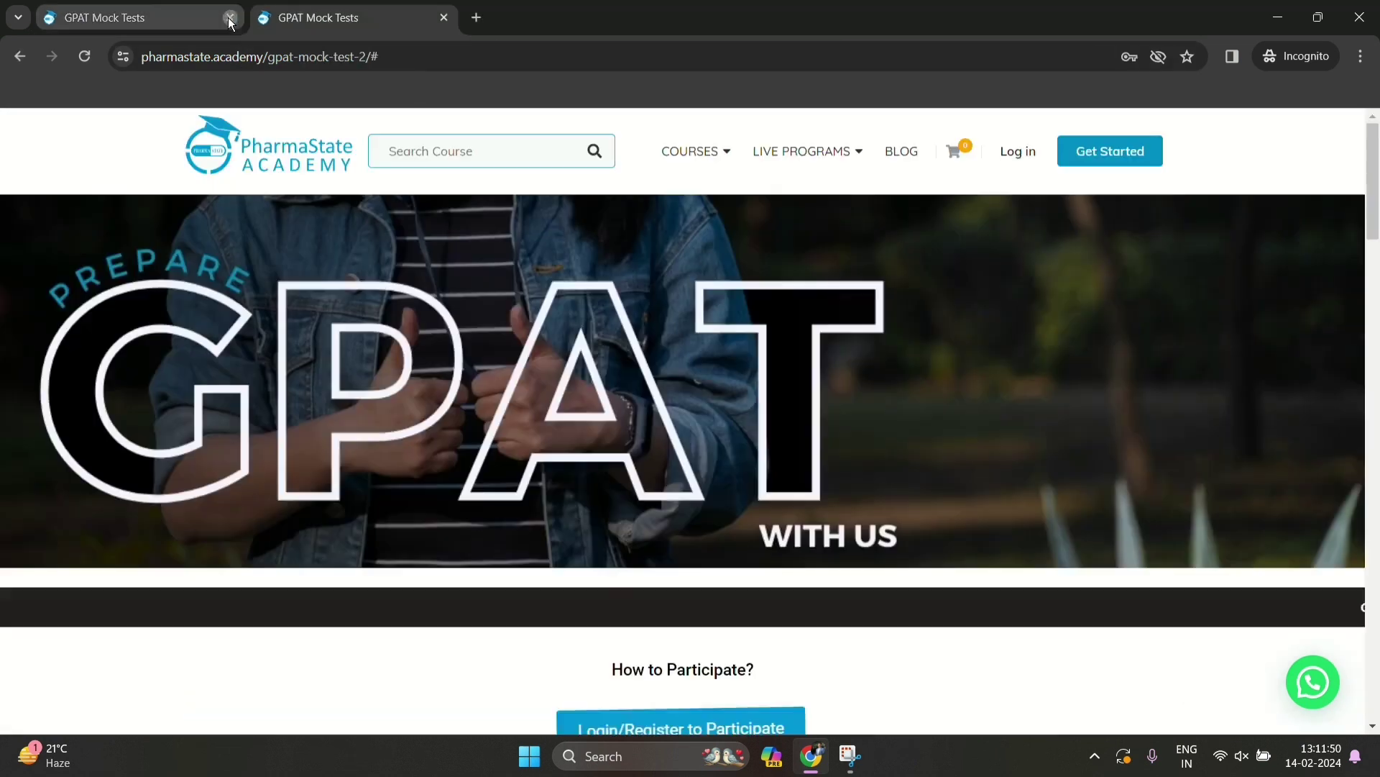
{"action": "left_click", "coordinate": [230, 17]}
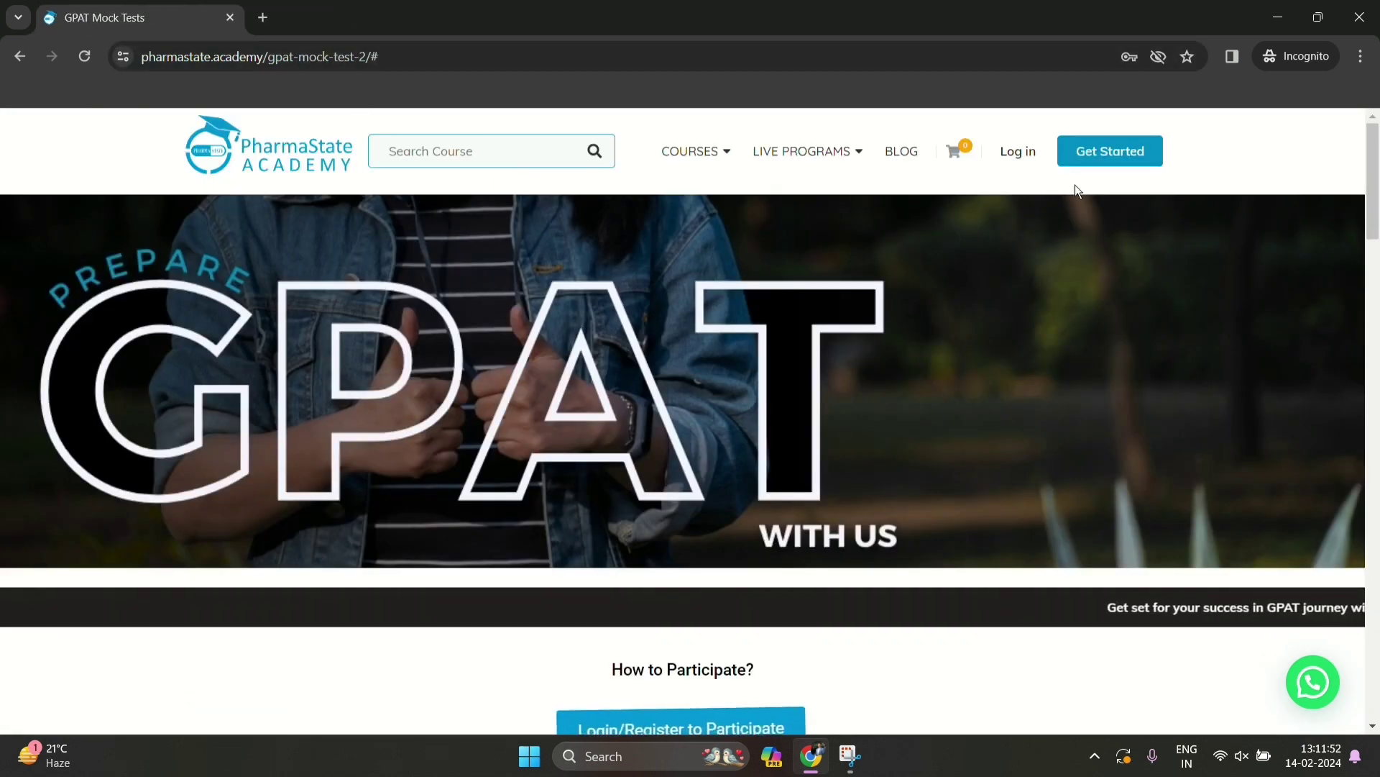
Check the logged-in account menu and scroll GPAT Mock Test - 2 down to its Rs. 11 Pay now box
{"action": "scroll", "coordinate": [1076, 191], "scroll_direction": "down", "scroll_amount": 7}
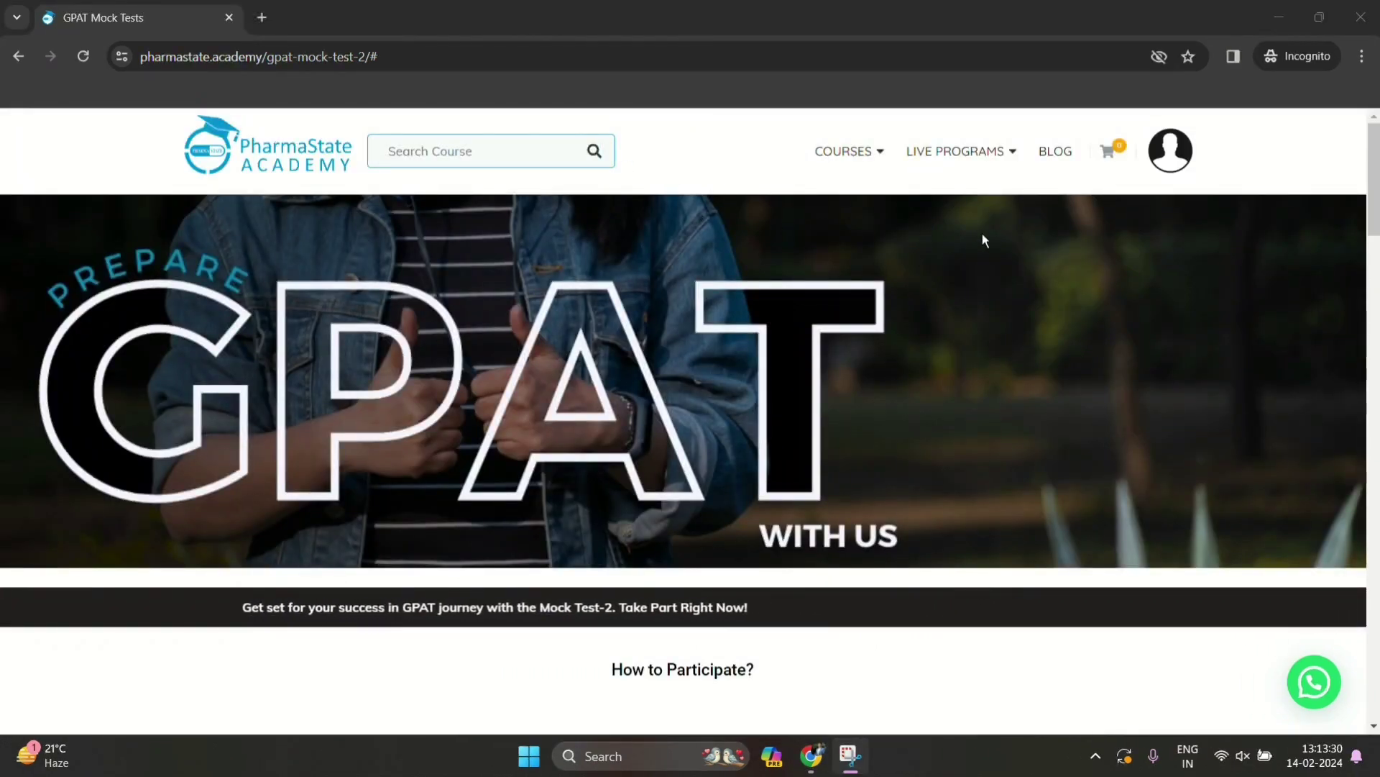
{"action": "left_click", "coordinate": [1171, 150]}
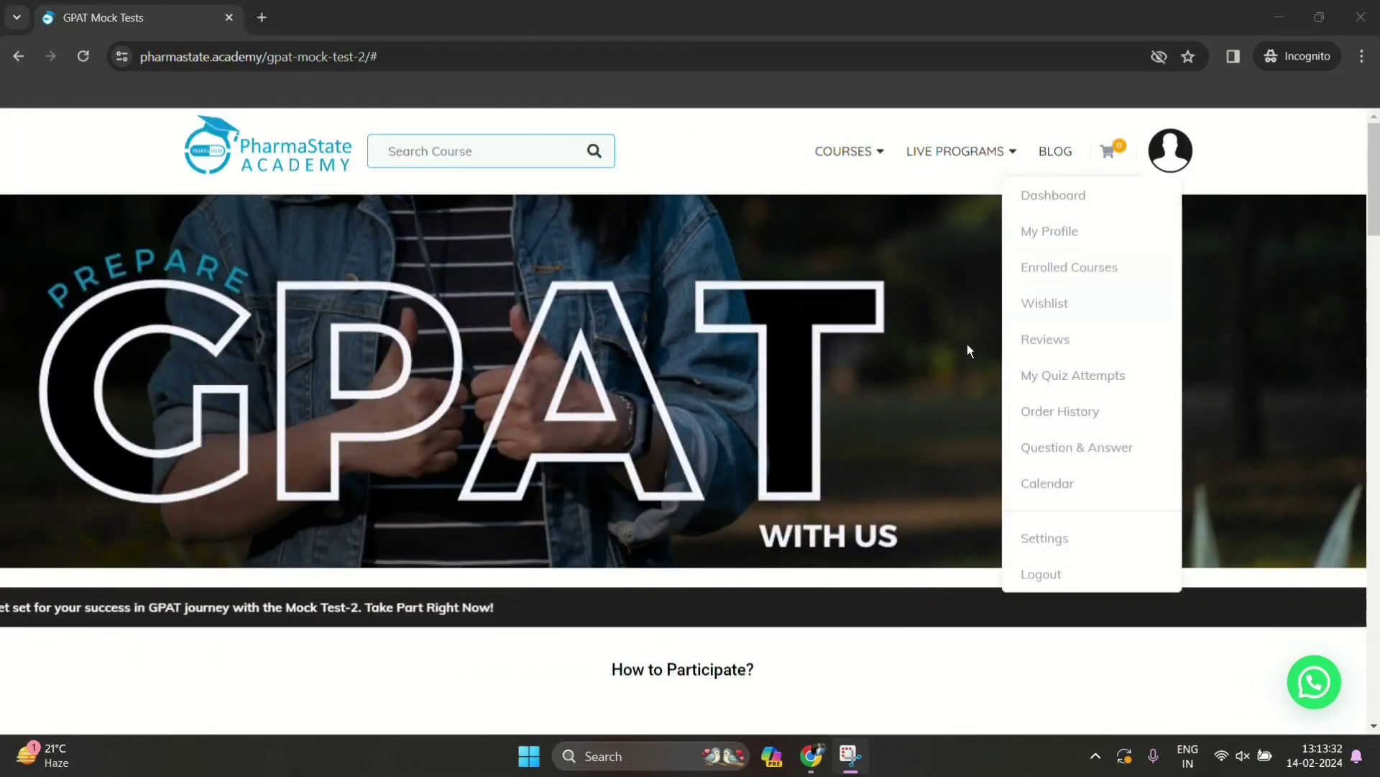
{"action": "scroll", "coordinate": [701, 417], "scroll_direction": "down", "scroll_amount": 5}
{"action": "scroll", "coordinate": [397, 408], "scroll_direction": "up", "scroll_amount": 3}
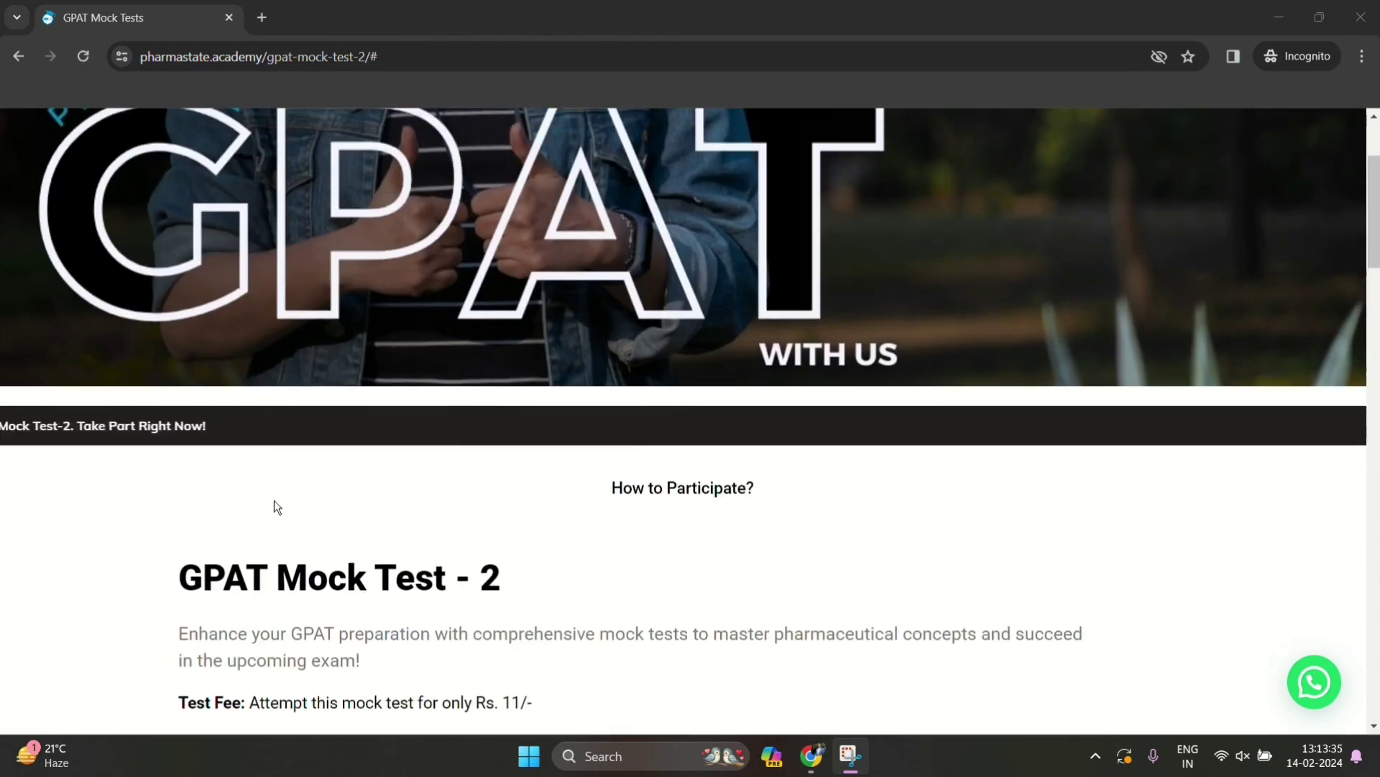
{"action": "scroll", "coordinate": [274, 501], "scroll_direction": "down", "scroll_amount": 3}
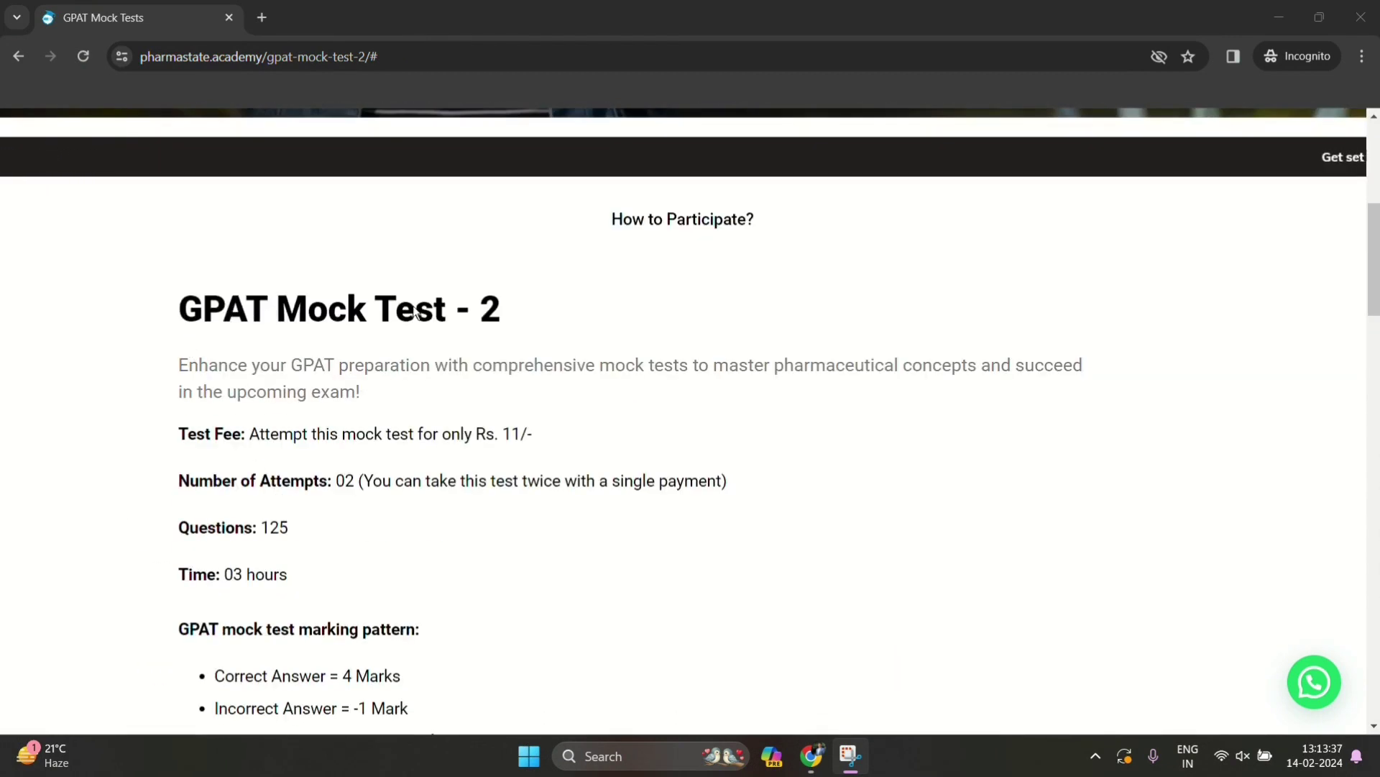
{"action": "scroll", "coordinate": [466, 407], "scroll_direction": "down", "scroll_amount": 2}
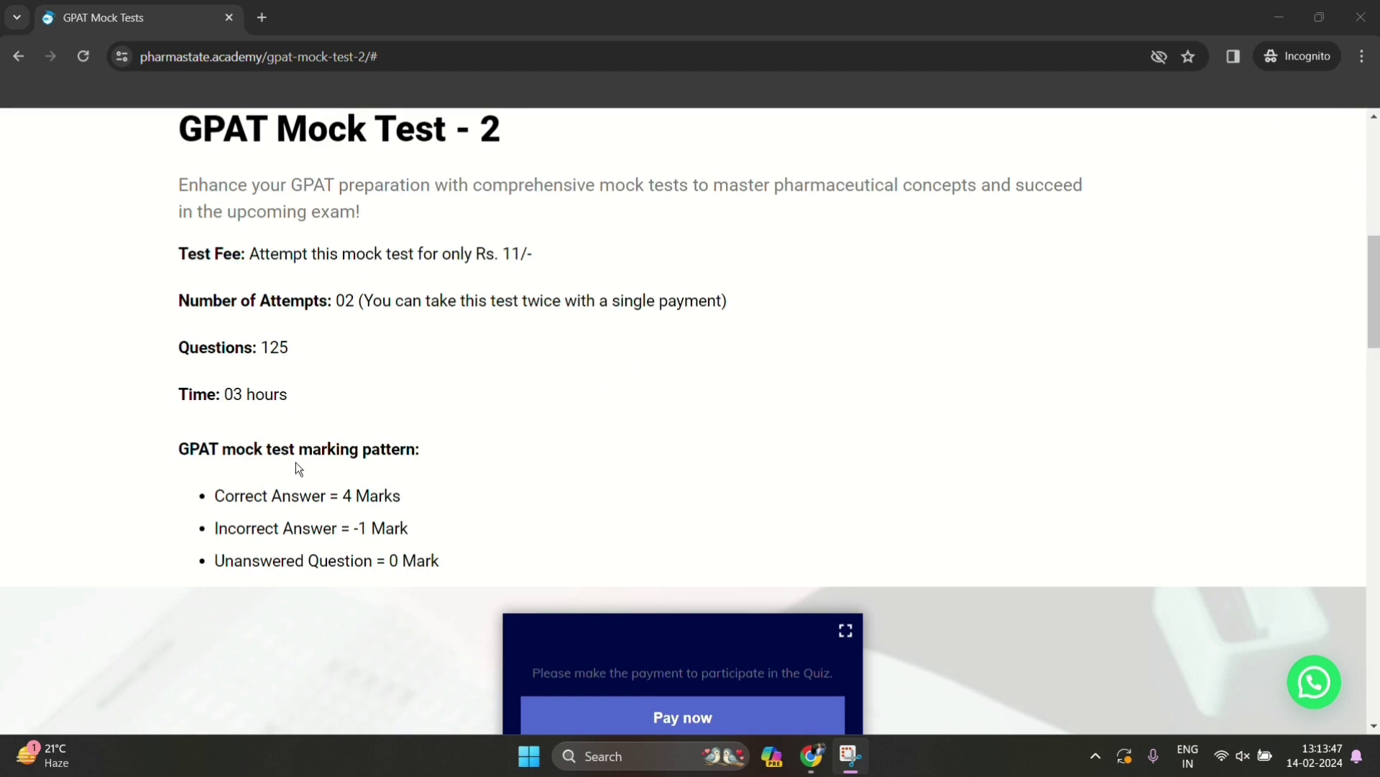
{"action": "scroll", "coordinate": [354, 489], "scroll_direction": "down", "scroll_amount": 5}
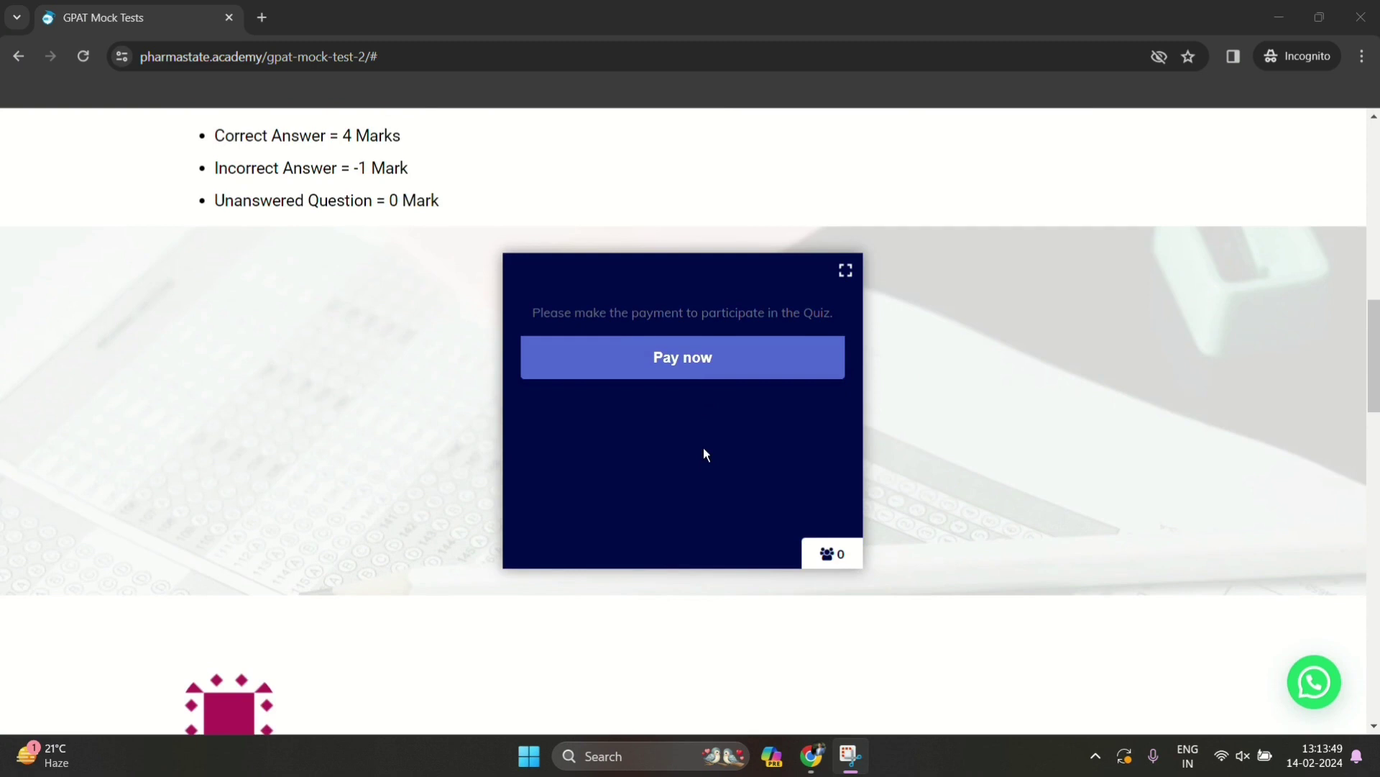
Start the Rs. 11 Razorpay checkout, enter a contact phone number, and proceed to payment methods
{"action": "left_click", "coordinate": [703, 362]}
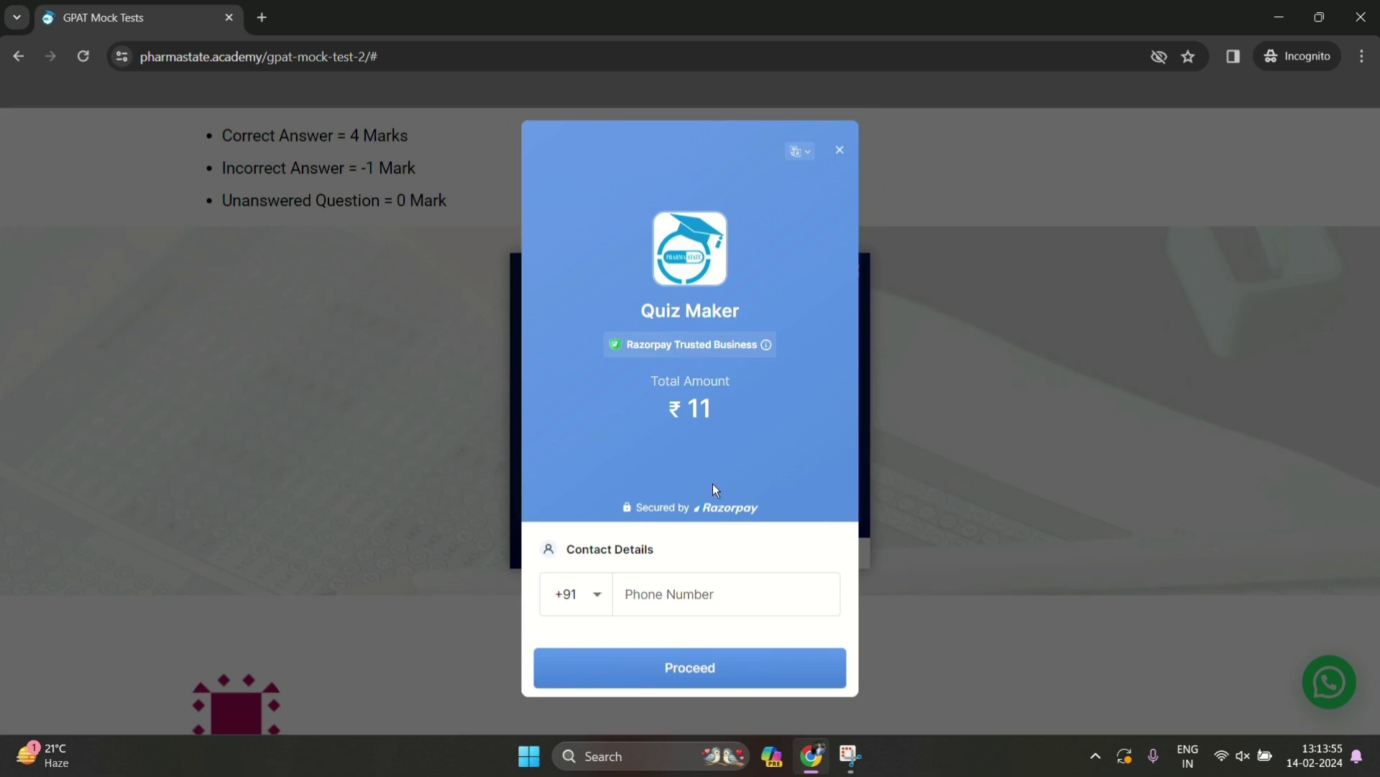
{"action": "left_click", "coordinate": [691, 599]}
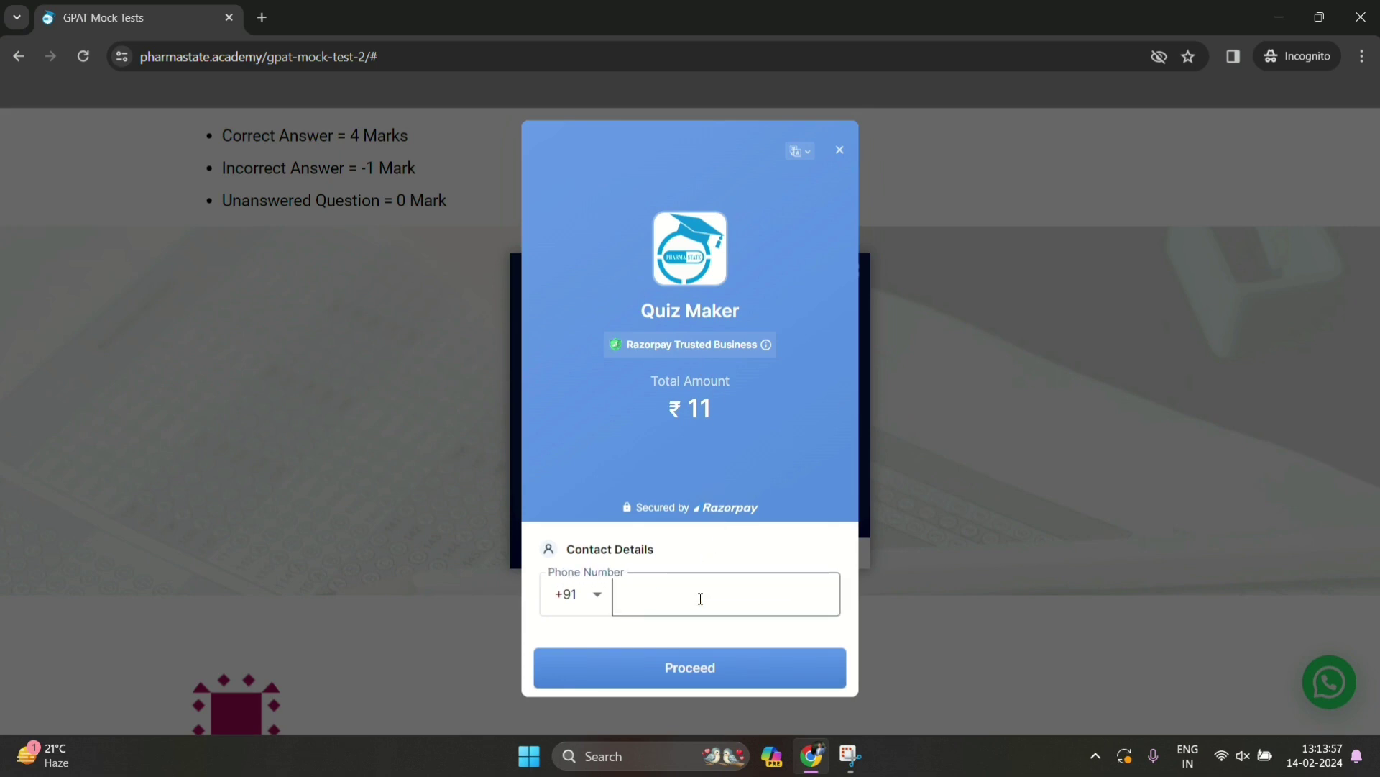
{"action": "type", "text": "999*******"}
{"action": "left_click", "coordinate": [708, 670]}
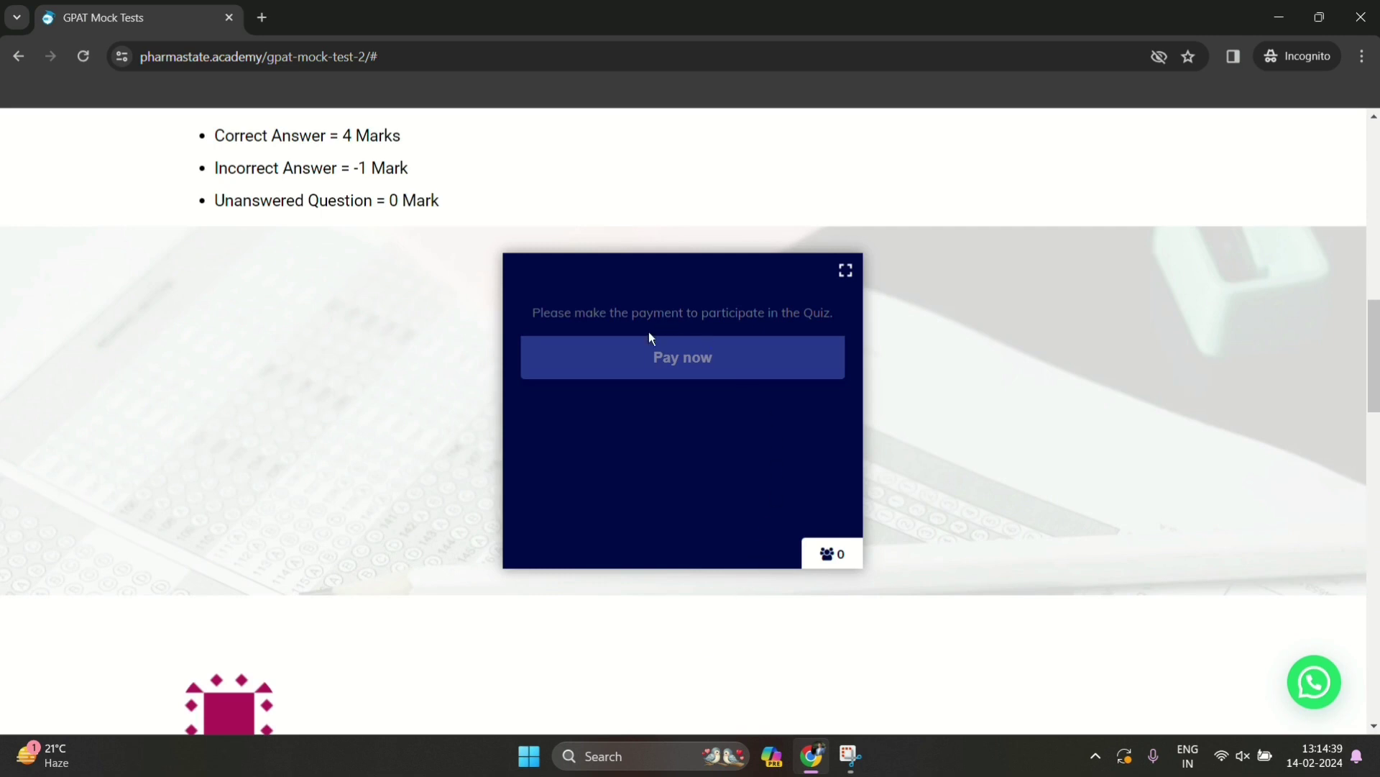
Complete the Rs. 11 payment and acknowledge the success message to unlock Mock Test - 2
{"action": "left_click", "coordinate": [671, 347]}
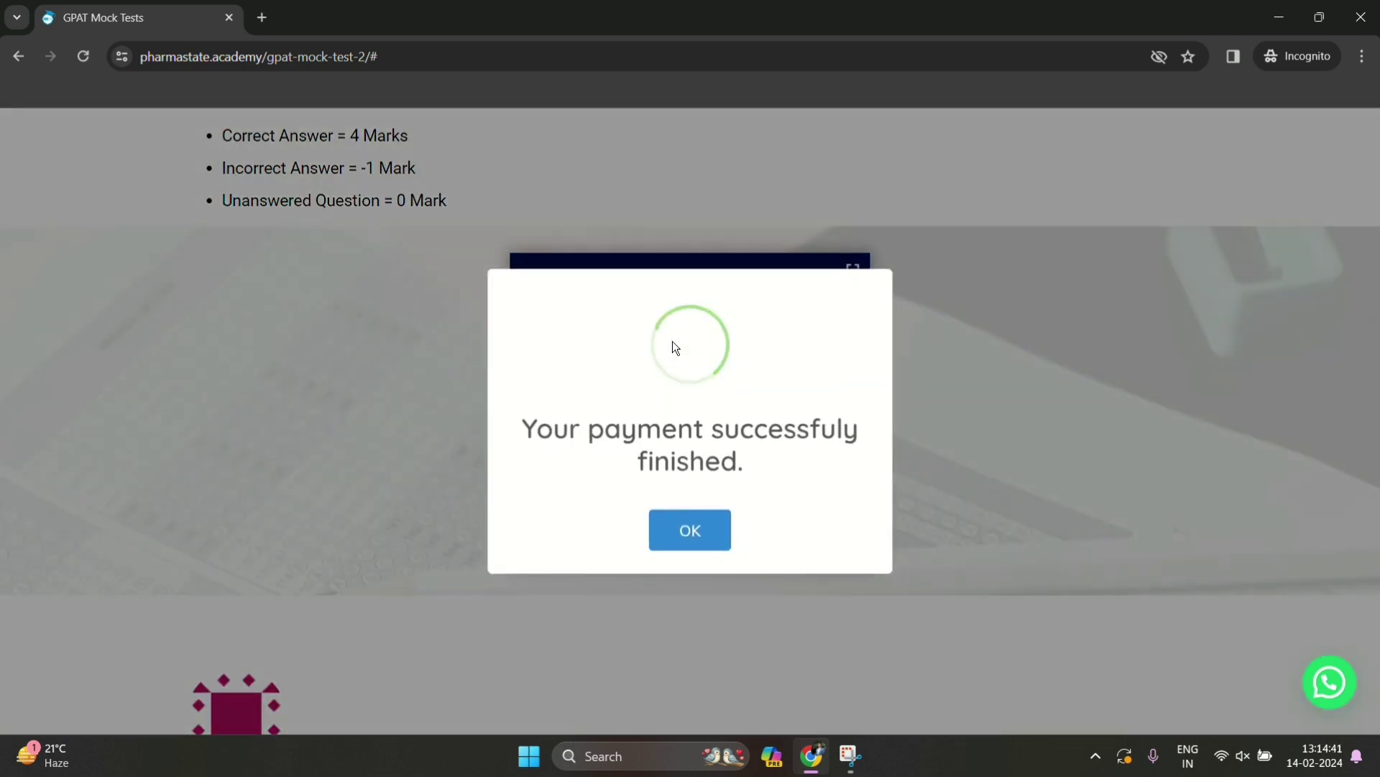
{"action": "left_click", "coordinate": [699, 533]}
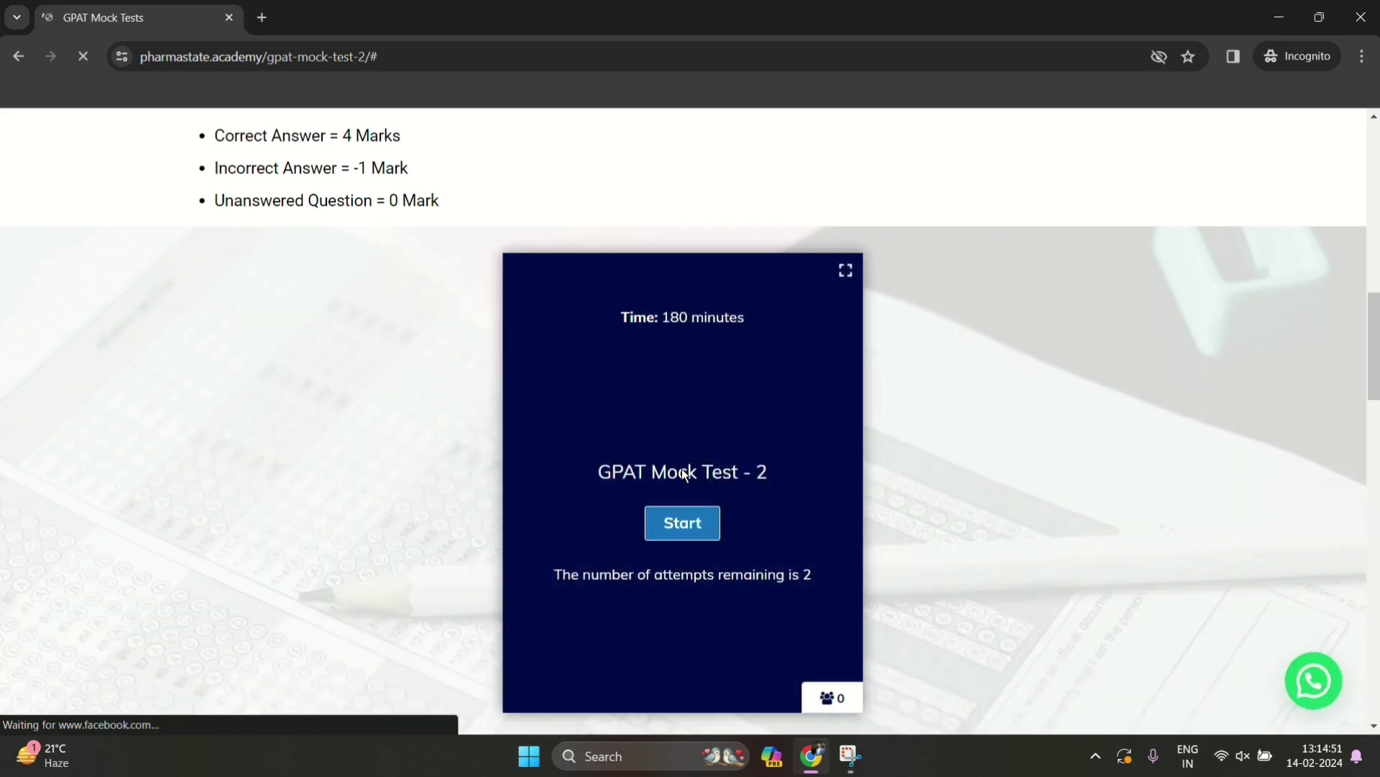
Start GPAT Mock Test - 2 and skip questions 1 through 7 unanswered
{"action": "left_click", "coordinate": [697, 525]}
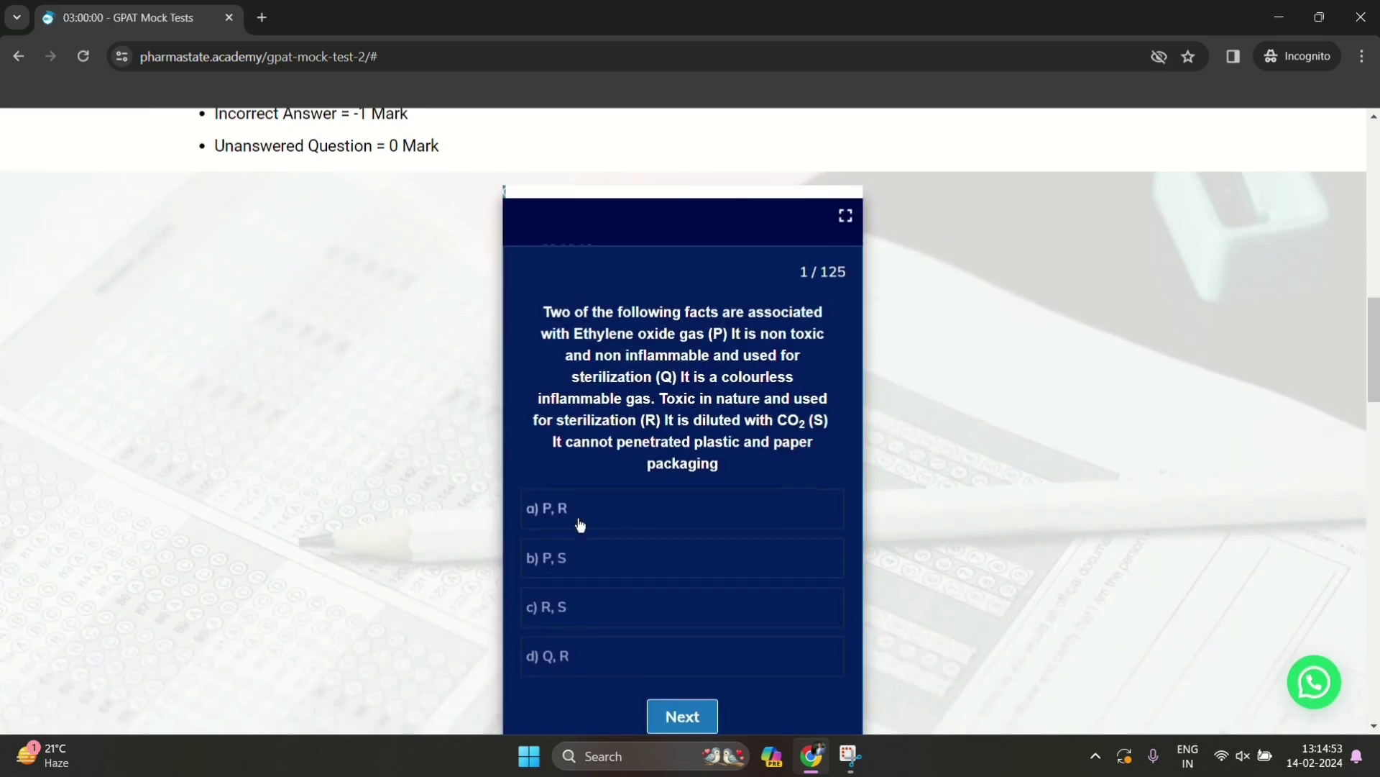
{"action": "scroll", "coordinate": [687, 590], "scroll_direction": "down", "scroll_amount": 1}
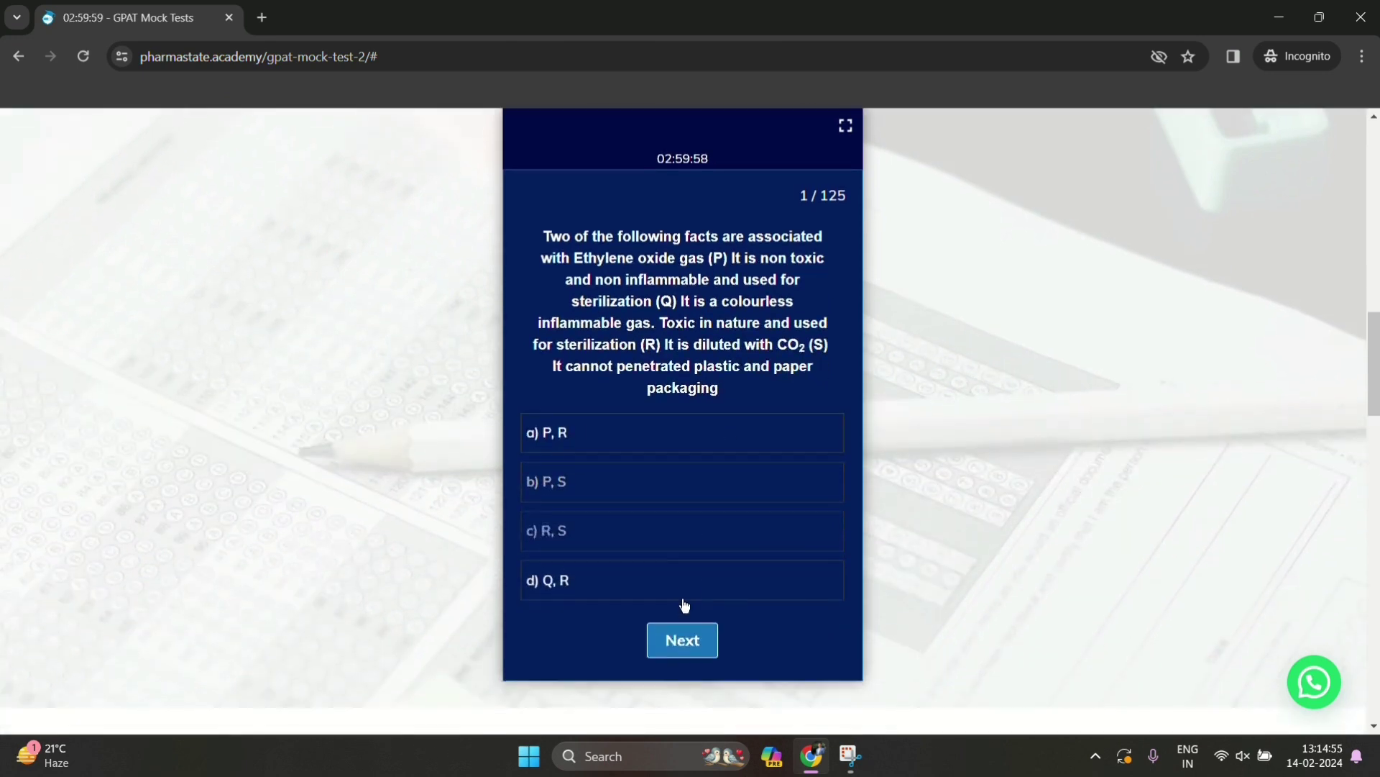
{"action": "left_click", "coordinate": [680, 630]}
{"action": "left_click", "coordinate": [694, 610]}
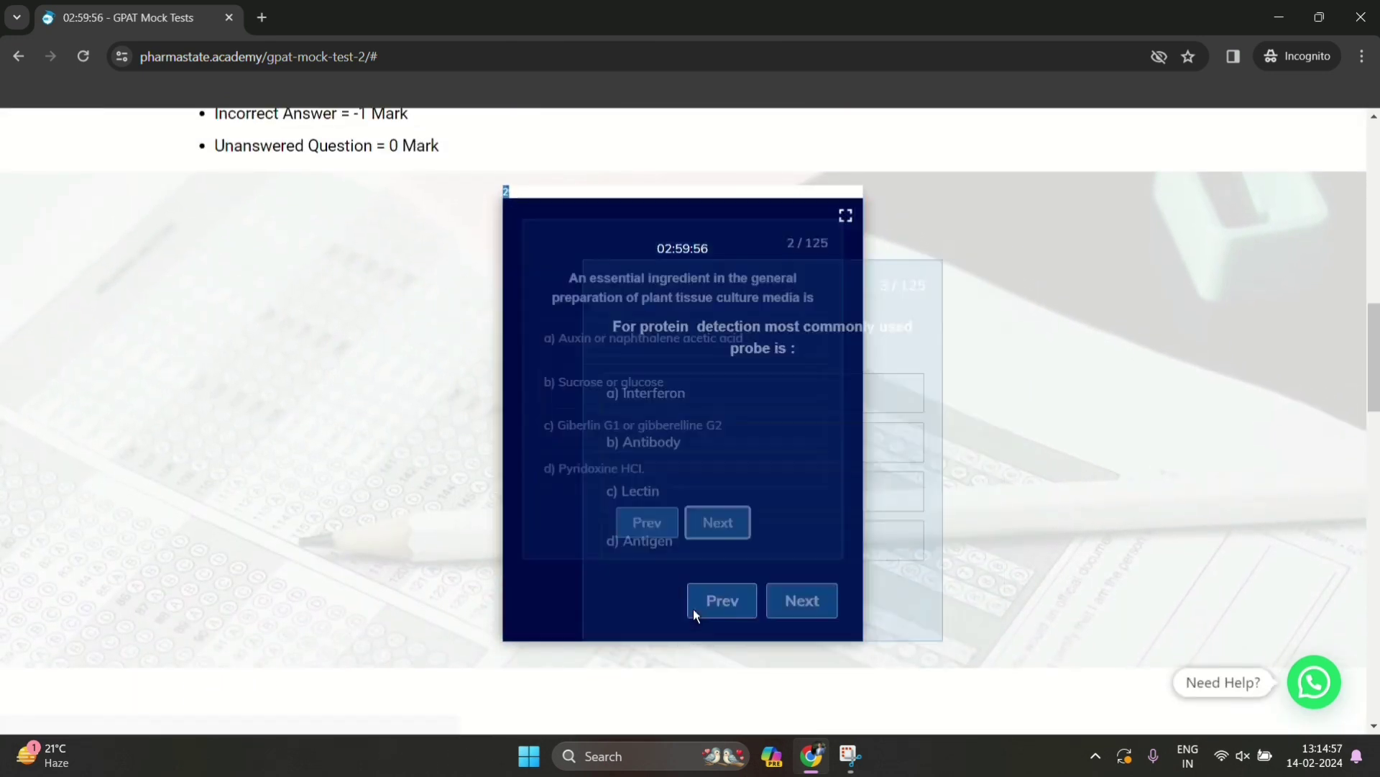
{"action": "left_click", "coordinate": [702, 611]}
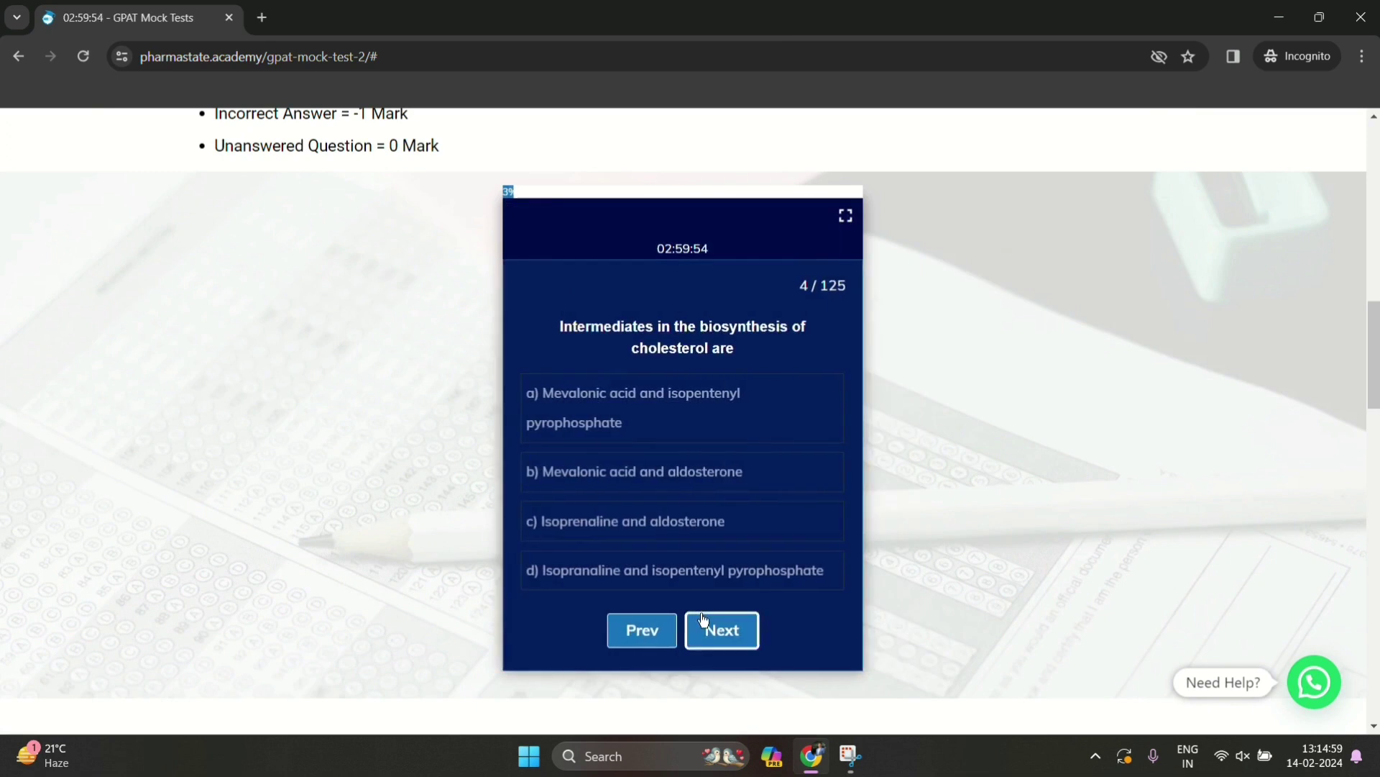
{"action": "left_click", "coordinate": [711, 627]}
{"action": "left_click", "coordinate": [719, 672]}
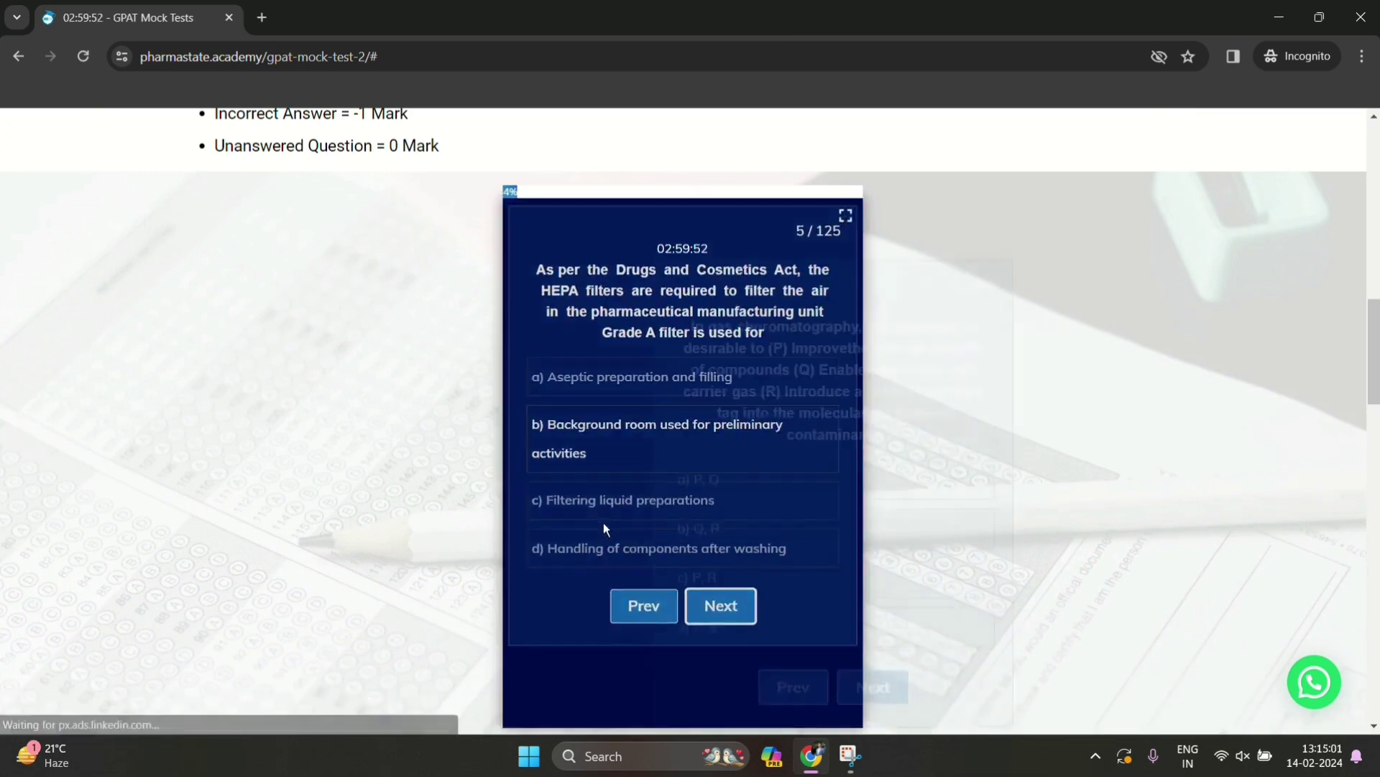
{"action": "left_click", "coordinate": [723, 672]}
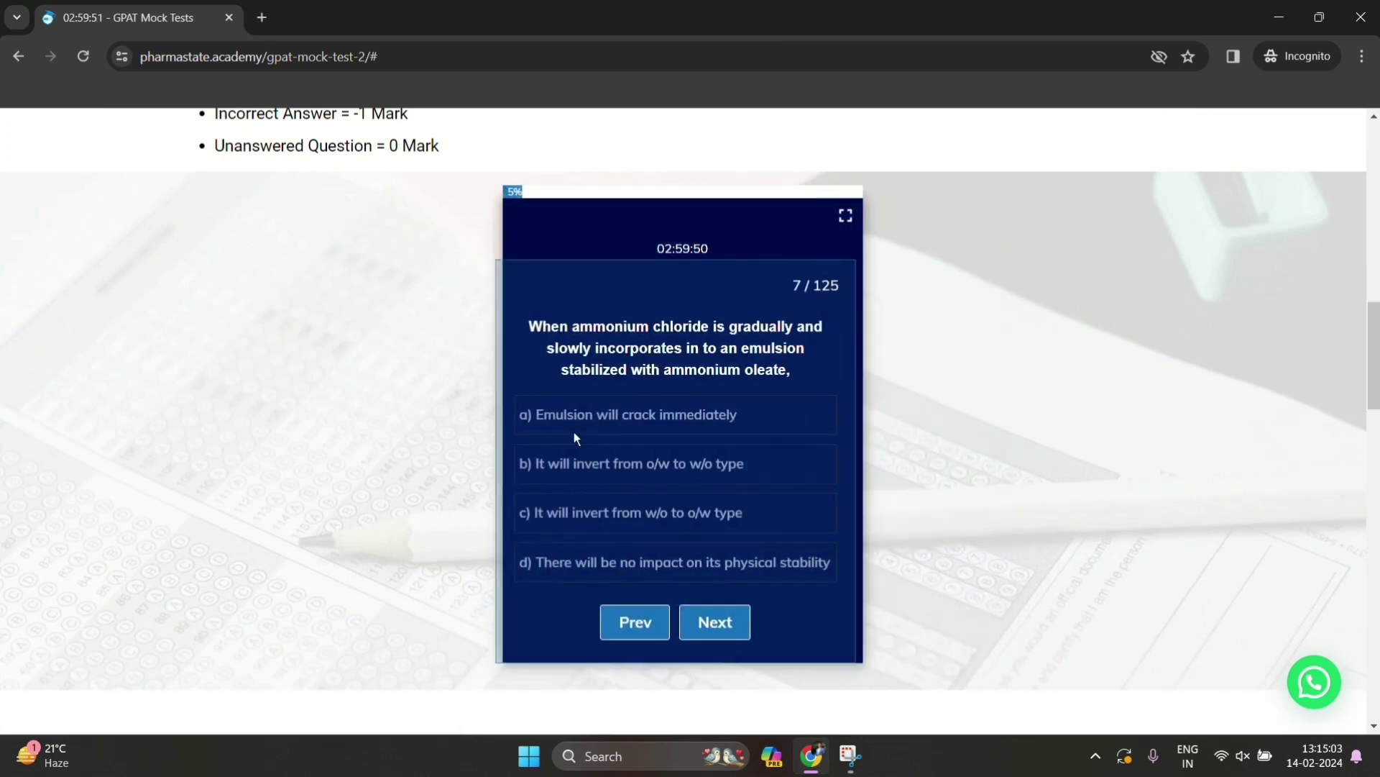
{"action": "left_click", "coordinate": [721, 620]}
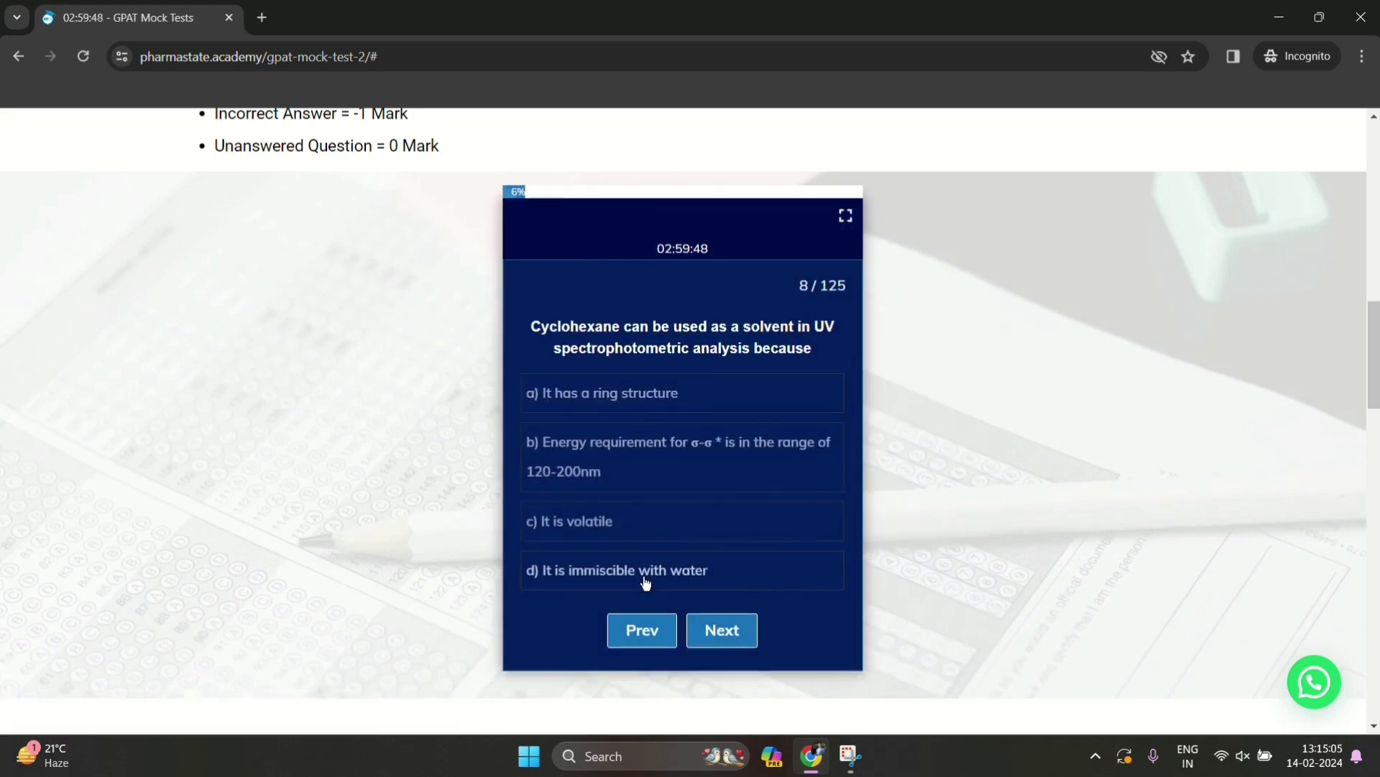
Answer d on Q8, a on Q9, a on Q11, b on Q12, then submit to see results
{"action": "left_click", "coordinate": [644, 573]}
{"action": "left_click", "coordinate": [718, 628]}
{"action": "left_click", "coordinate": [641, 422]}
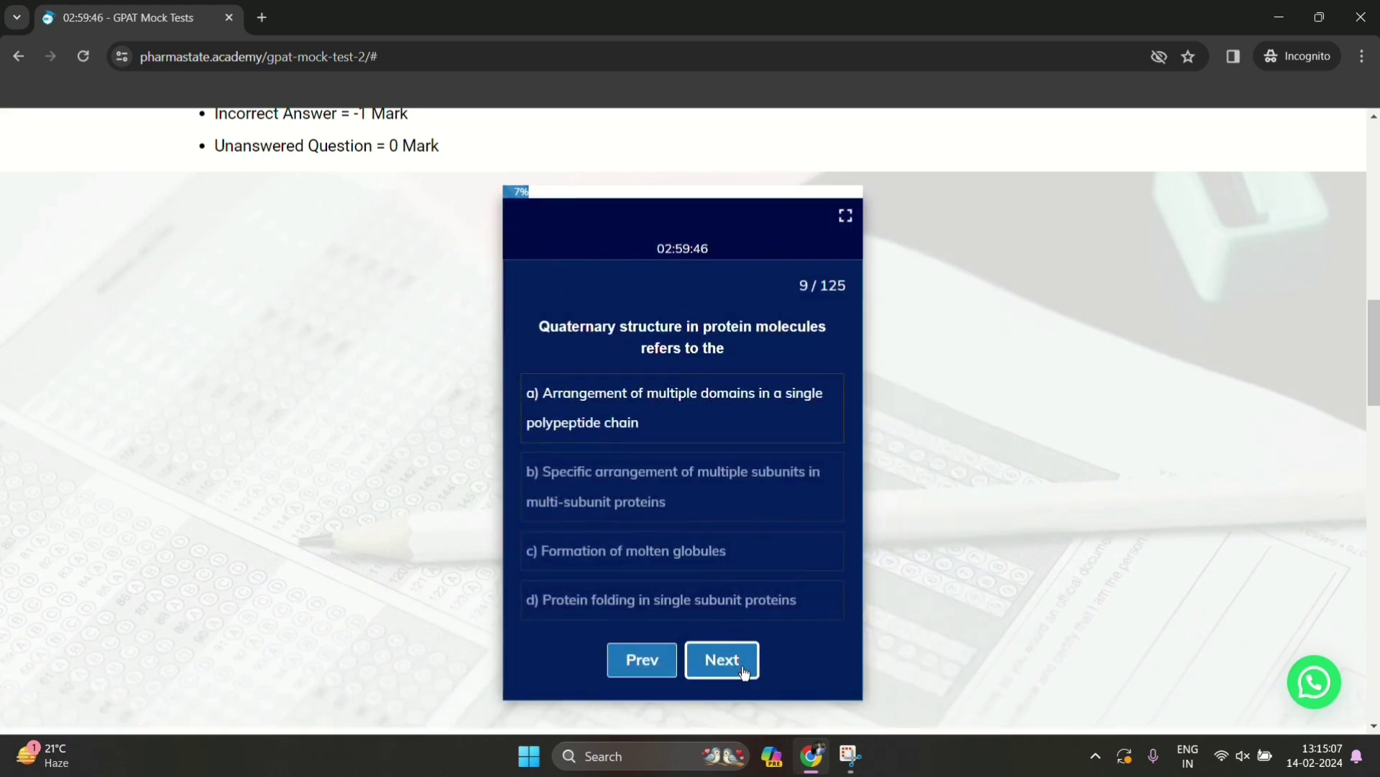
{"action": "left_click", "coordinate": [718, 660]}
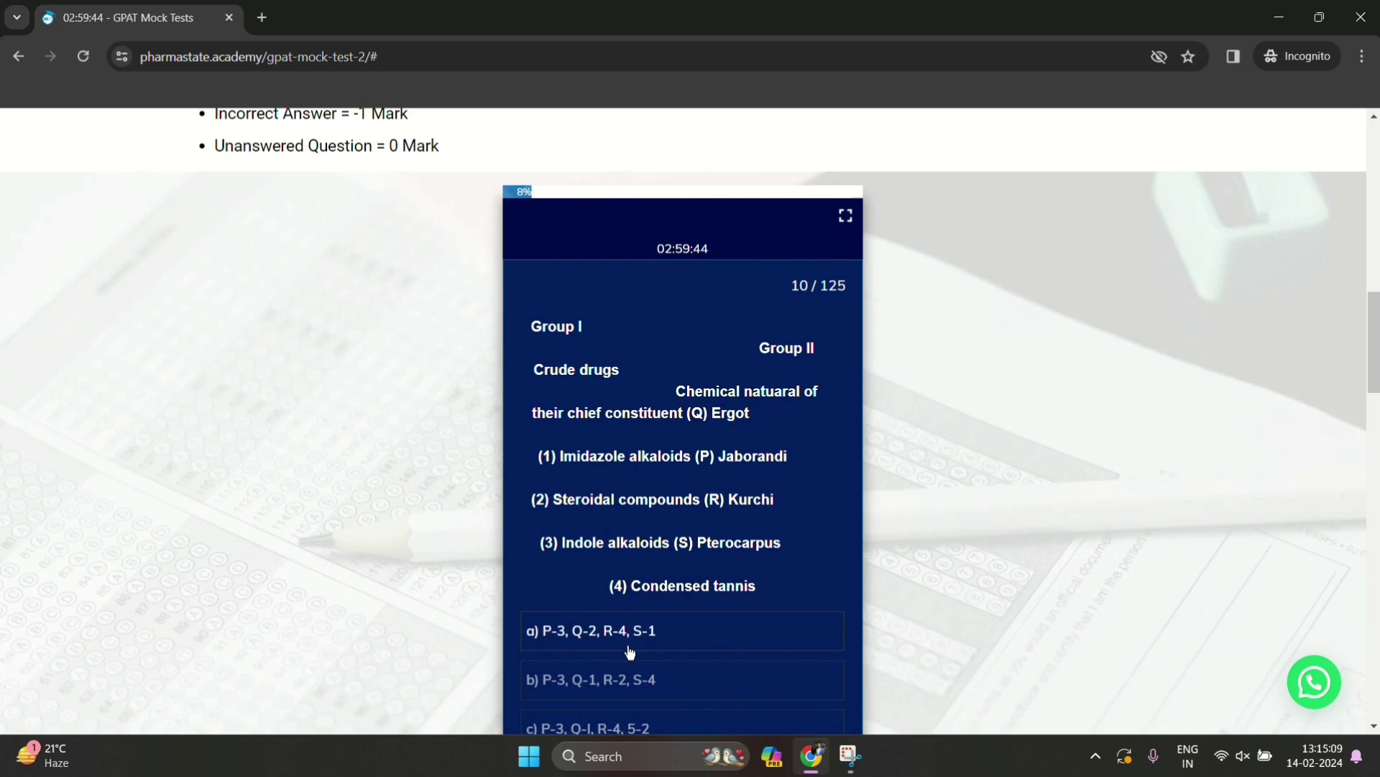
{"action": "scroll", "coordinate": [675, 641], "scroll_direction": "down", "scroll_amount": 3}
{"action": "left_click", "coordinate": [719, 656]}
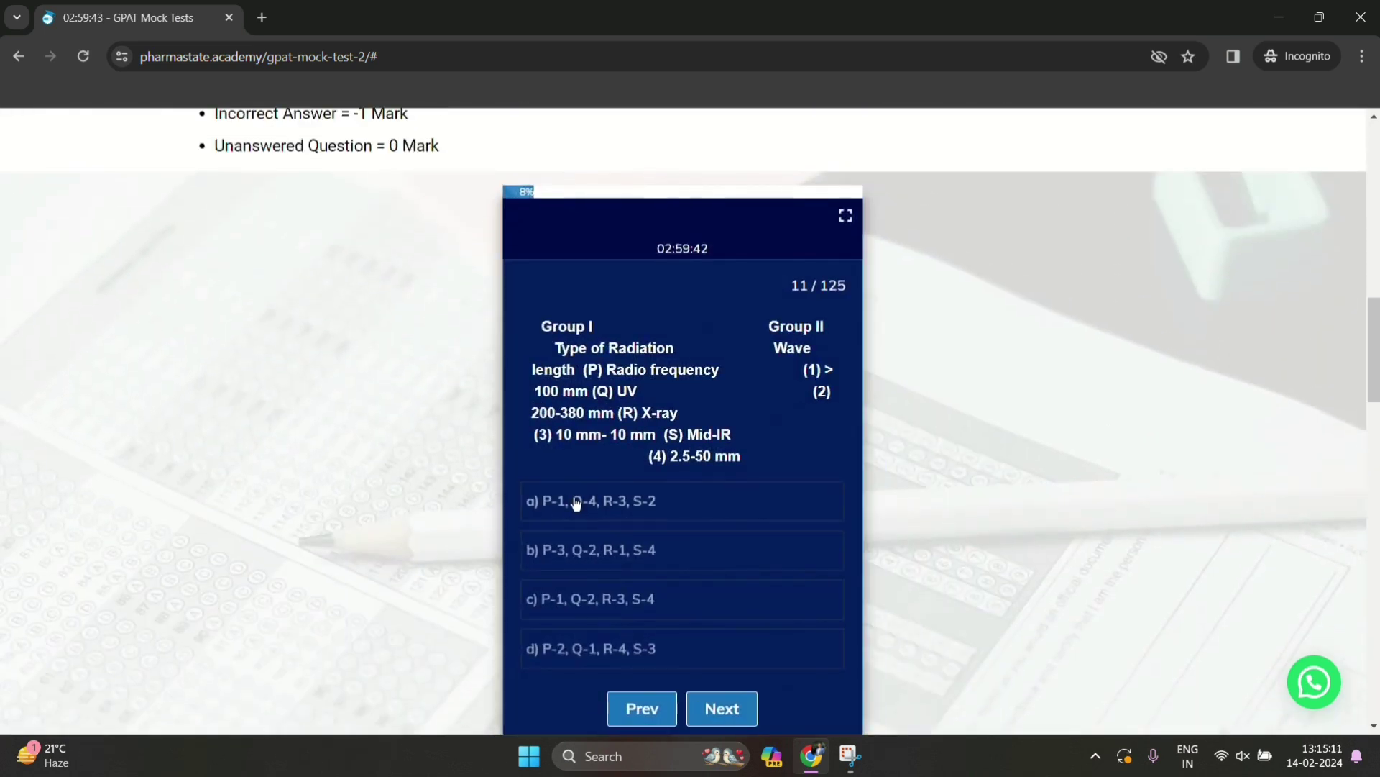
{"action": "left_click", "coordinate": [573, 501]}
{"action": "left_click", "coordinate": [710, 696]}
{"action": "left_click", "coordinate": [710, 691]}
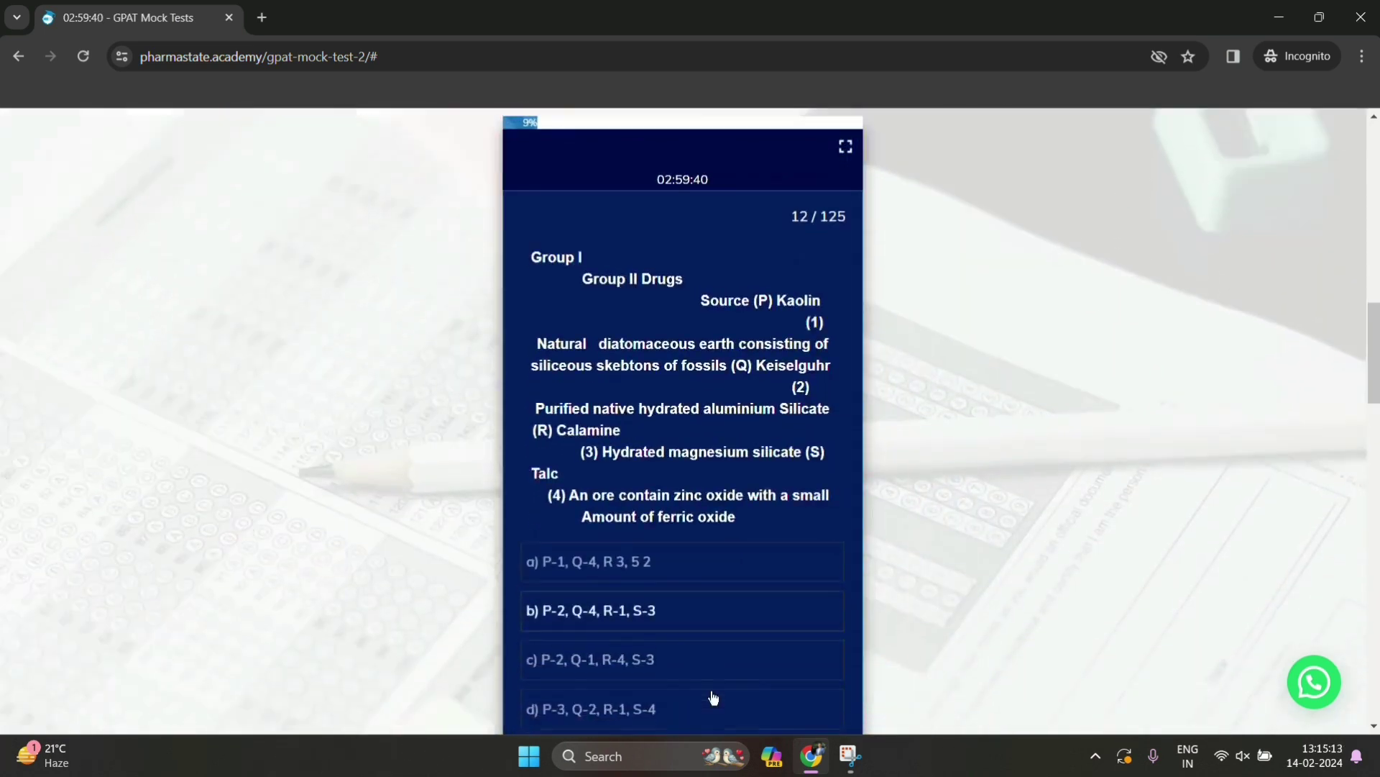
{"action": "scroll", "coordinate": [712, 697], "scroll_direction": "down", "scroll_amount": 3}
{"action": "left_click", "coordinate": [723, 586]}
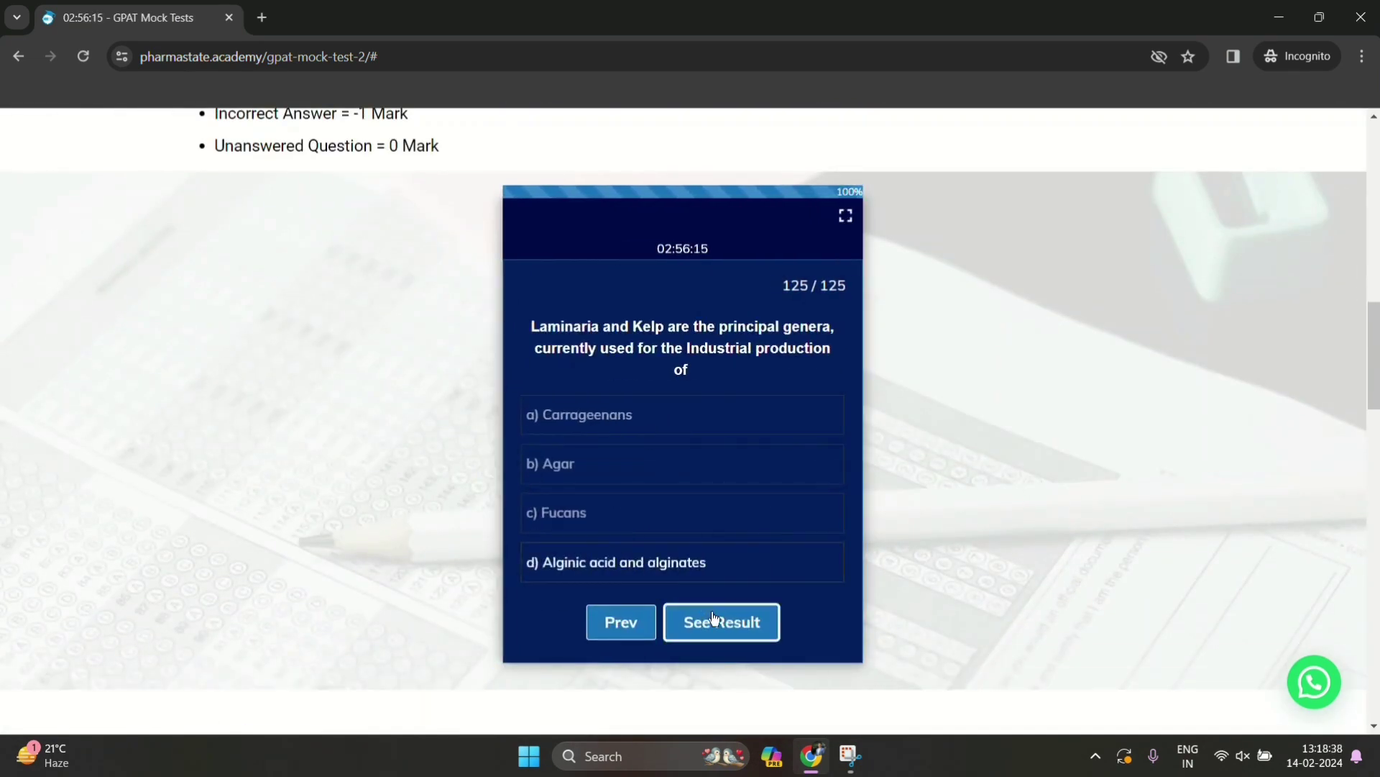
{"action": "left_click", "coordinate": [714, 620]}
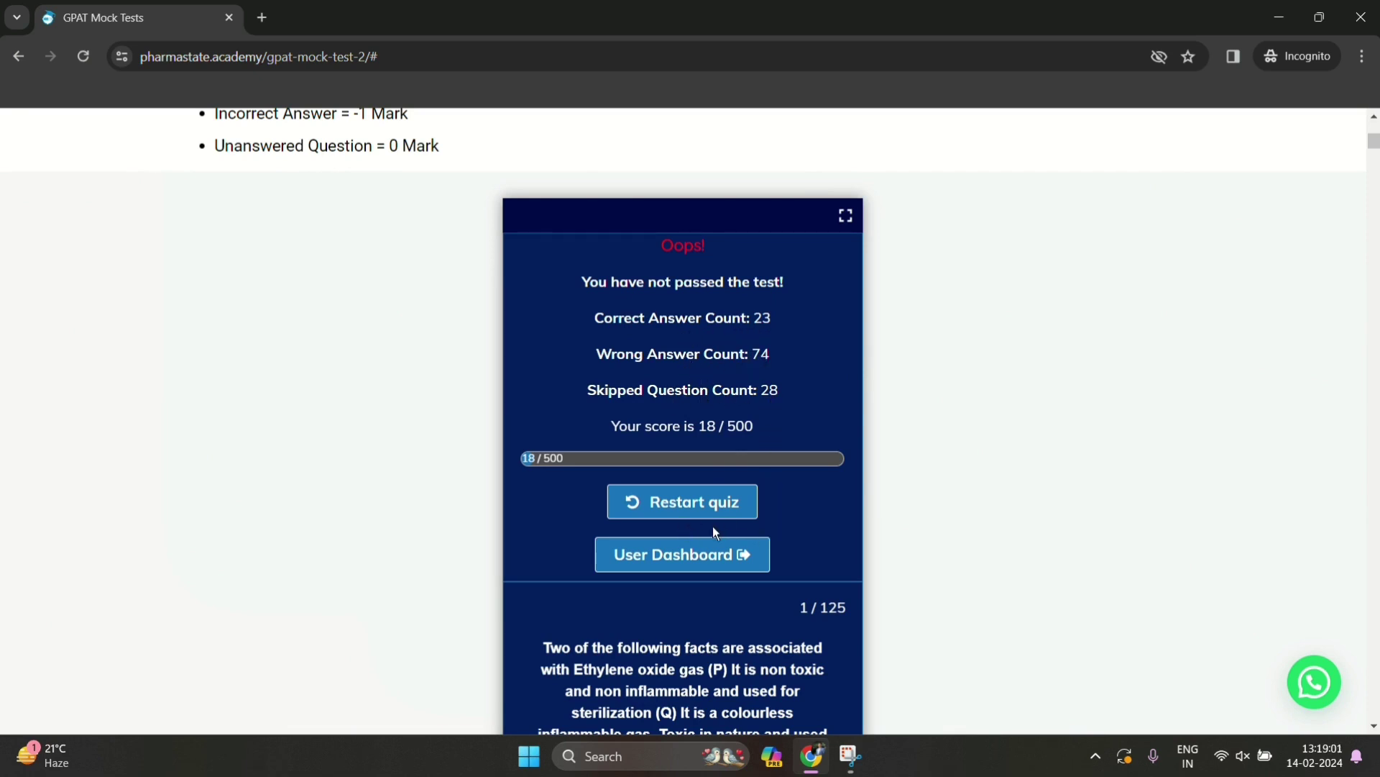
Scroll through the 18/500 result and per-question answer review, then reload the mock test page
{"action": "scroll", "coordinate": [714, 520], "scroll_direction": "down", "scroll_amount": 2}
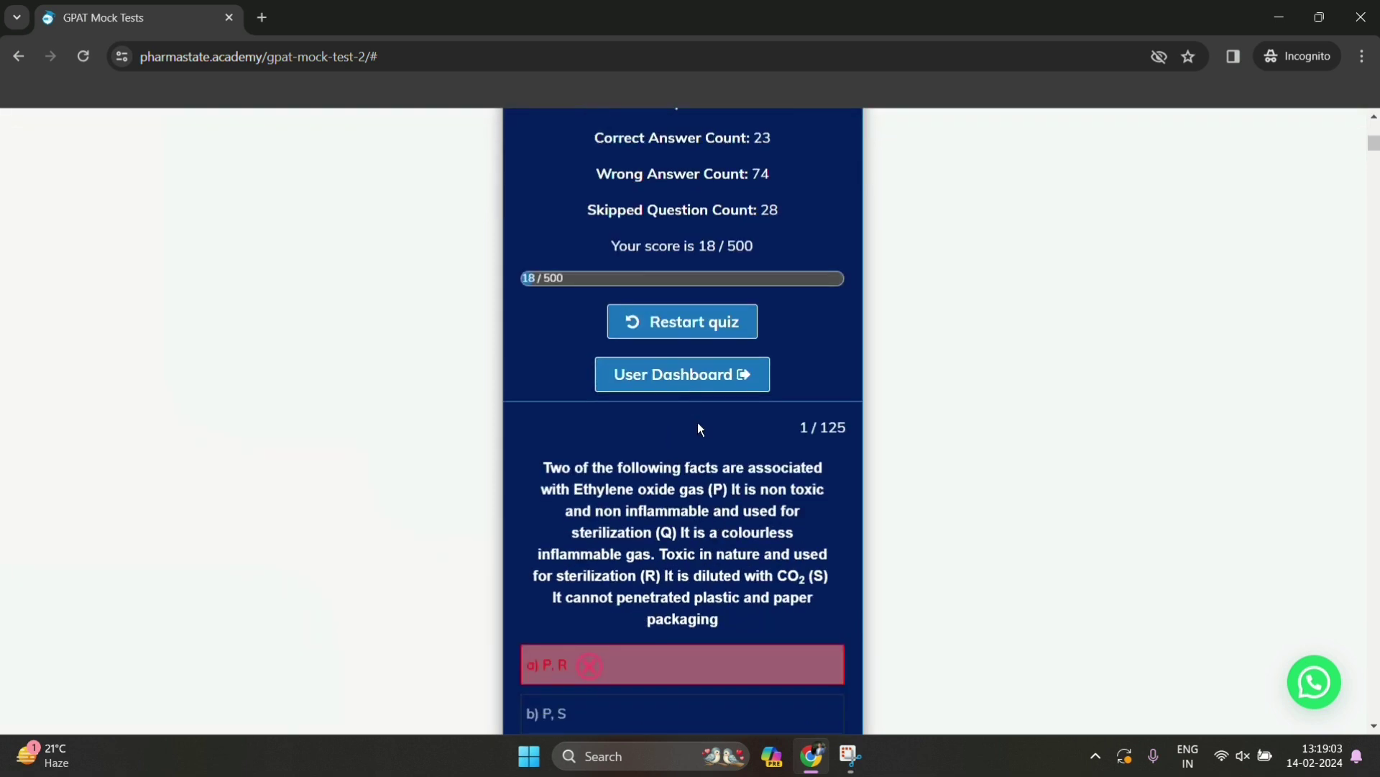
{"action": "scroll", "coordinate": [695, 446], "scroll_direction": "down", "scroll_amount": 1}
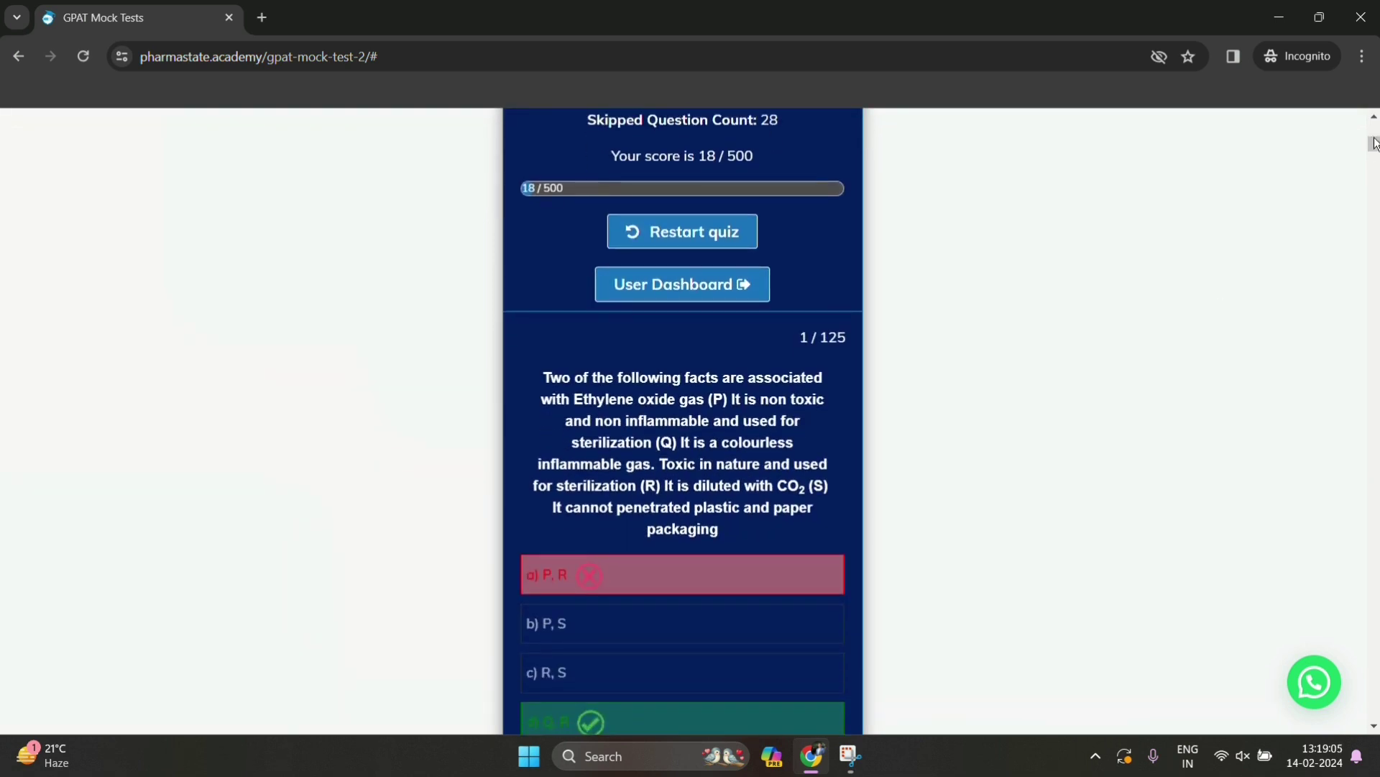
{"action": "left_click_drag", "start_coordinate": [1373, 146], "coordinate": [1373, 351]}
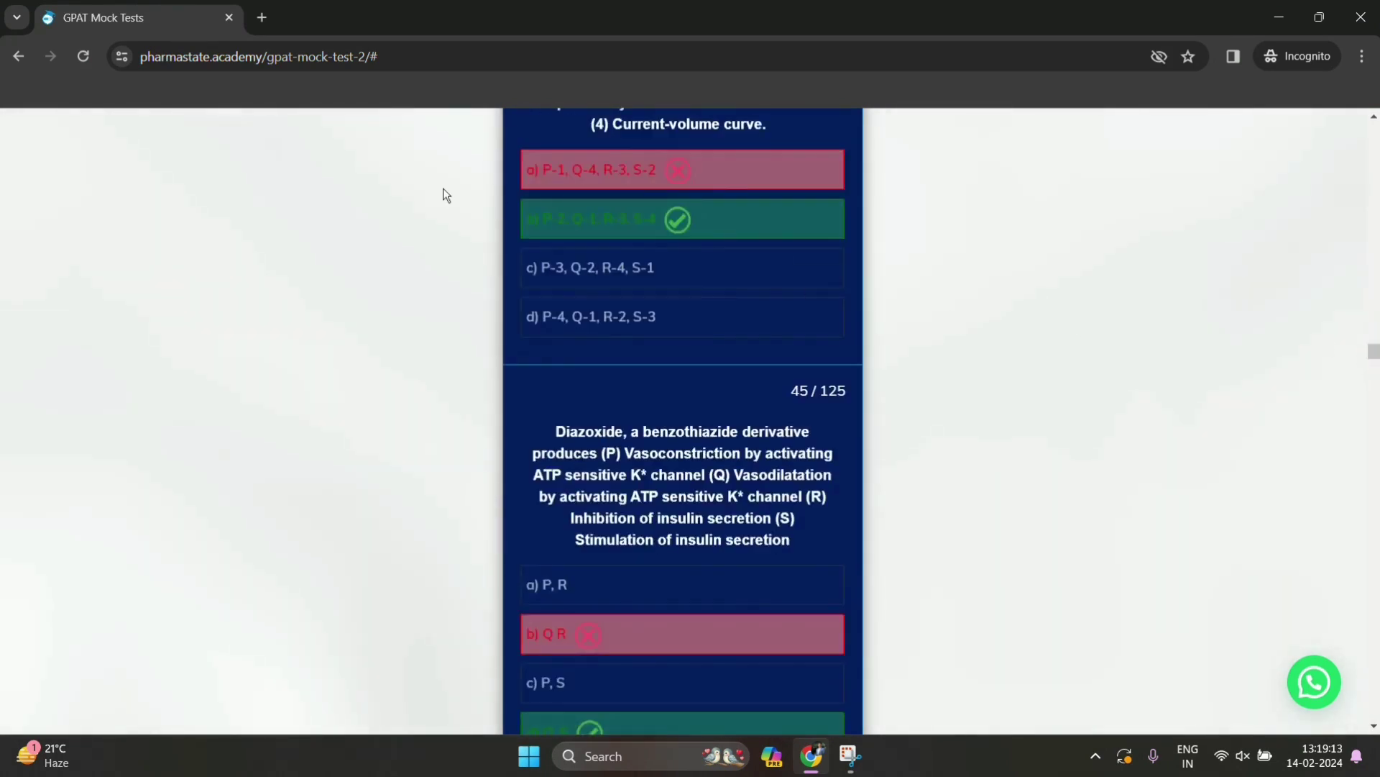
{"action": "left_click", "coordinate": [83, 57]}
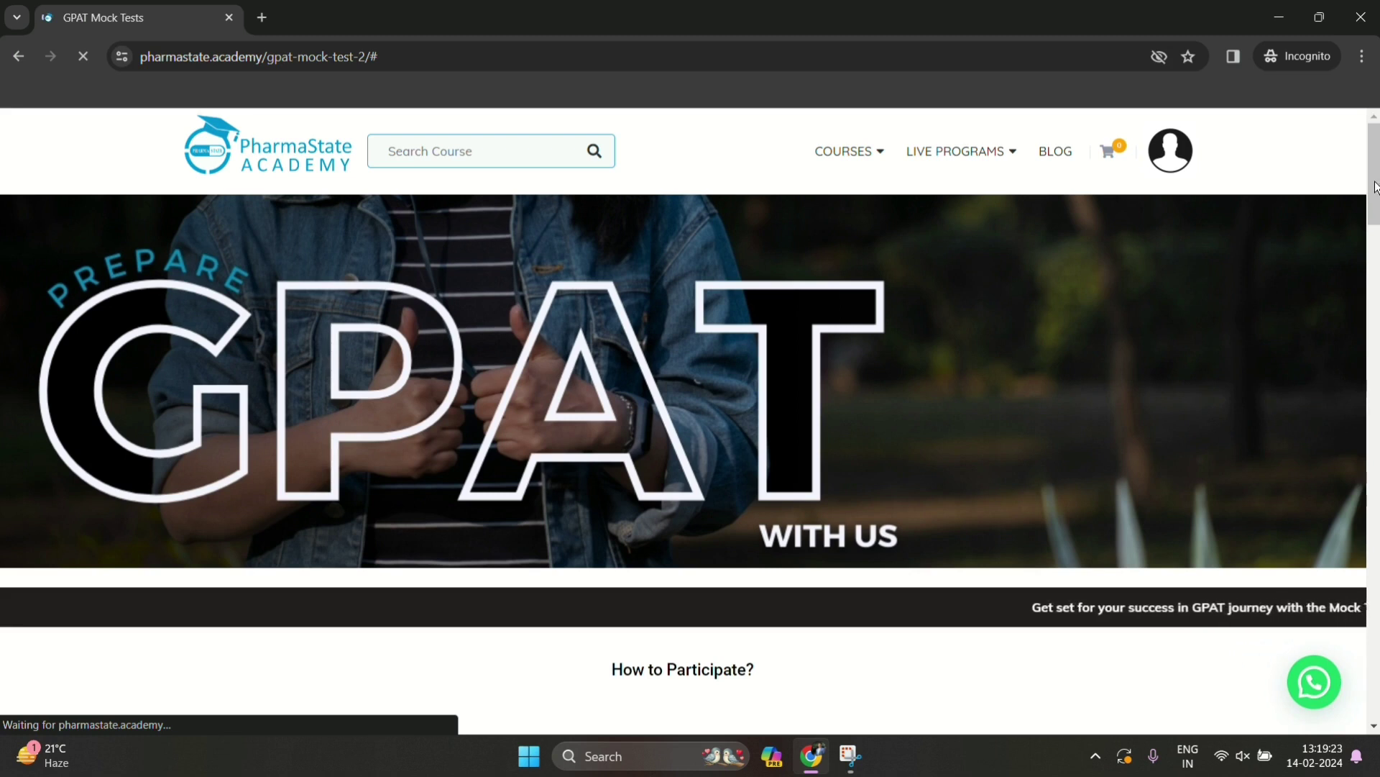
Scroll to the dashboard and show the Scores tab with 4% best score, rank 1, and progress chart
{"action": "scroll", "coordinate": [1374, 198], "scroll_direction": "down", "scroll_amount": 4}
{"action": "left_click_drag", "start_coordinate": [1374, 198], "coordinate": [1362, 452]}
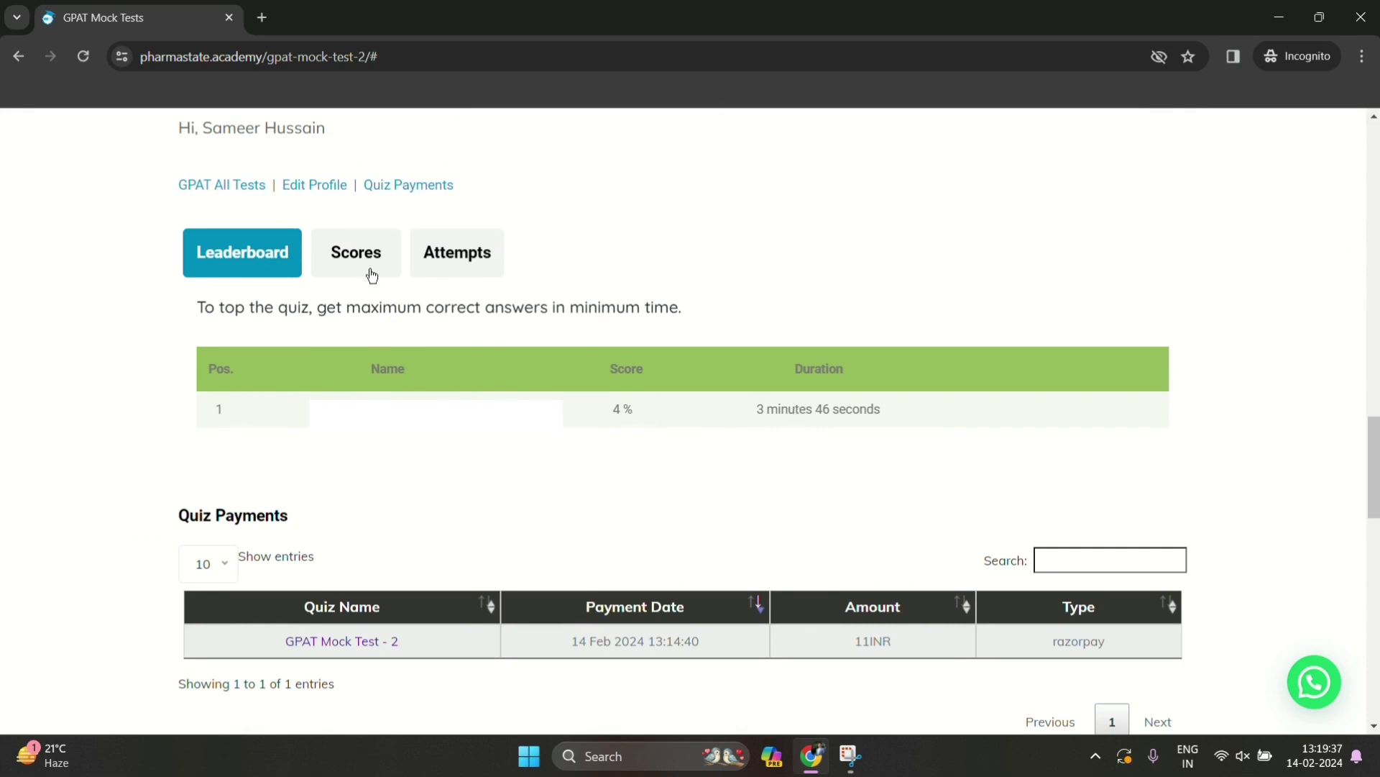
{"action": "left_click", "coordinate": [350, 256]}
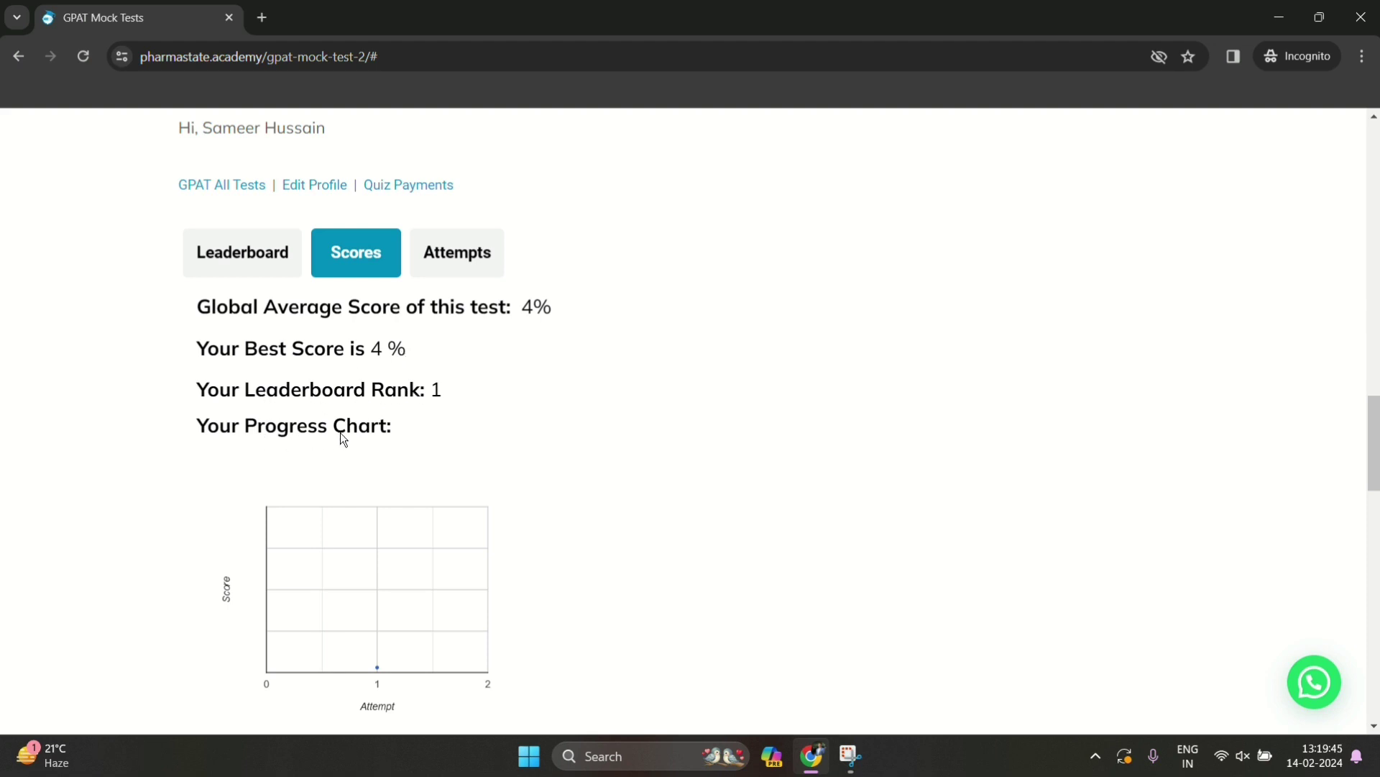
{"action": "scroll", "coordinate": [790, 460], "scroll_direction": "down", "scroll_amount": 3}
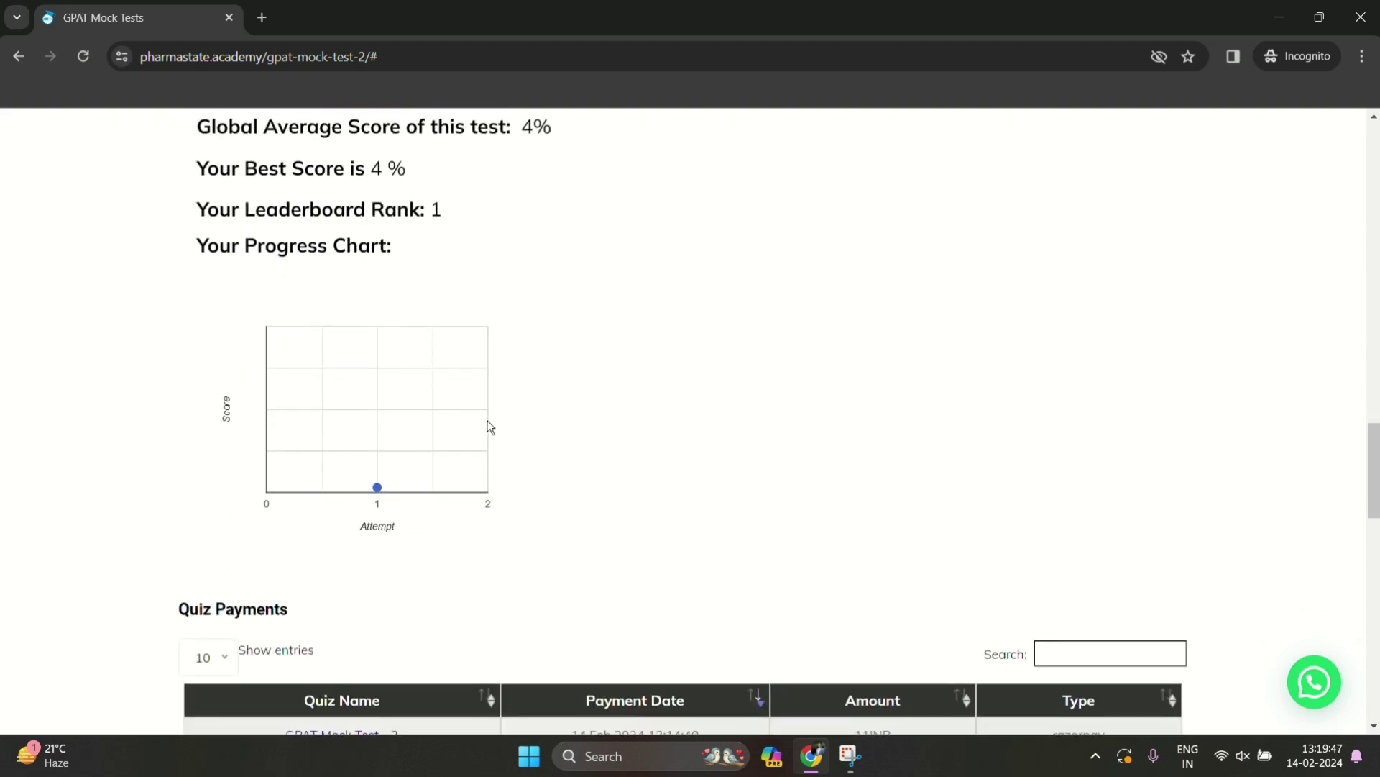
Show the Attempts tab's single 3.6% GPAT Mock Test – 2 attempt and the 11INR razorpay payment
{"action": "scroll", "coordinate": [466, 417], "scroll_direction": "up", "scroll_amount": 3}
{"action": "left_click", "coordinate": [468, 356]}
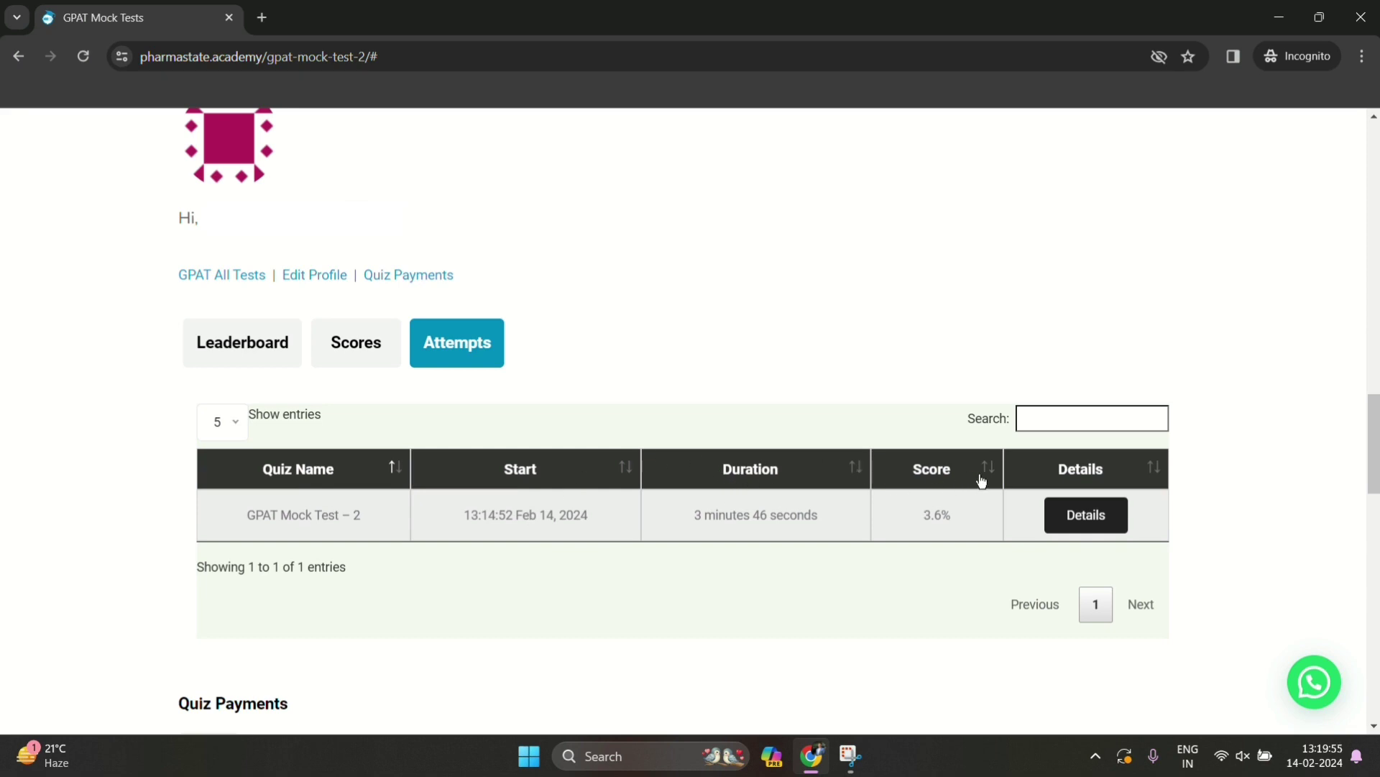
{"action": "scroll", "coordinate": [444, 626], "scroll_direction": "down", "scroll_amount": 4}
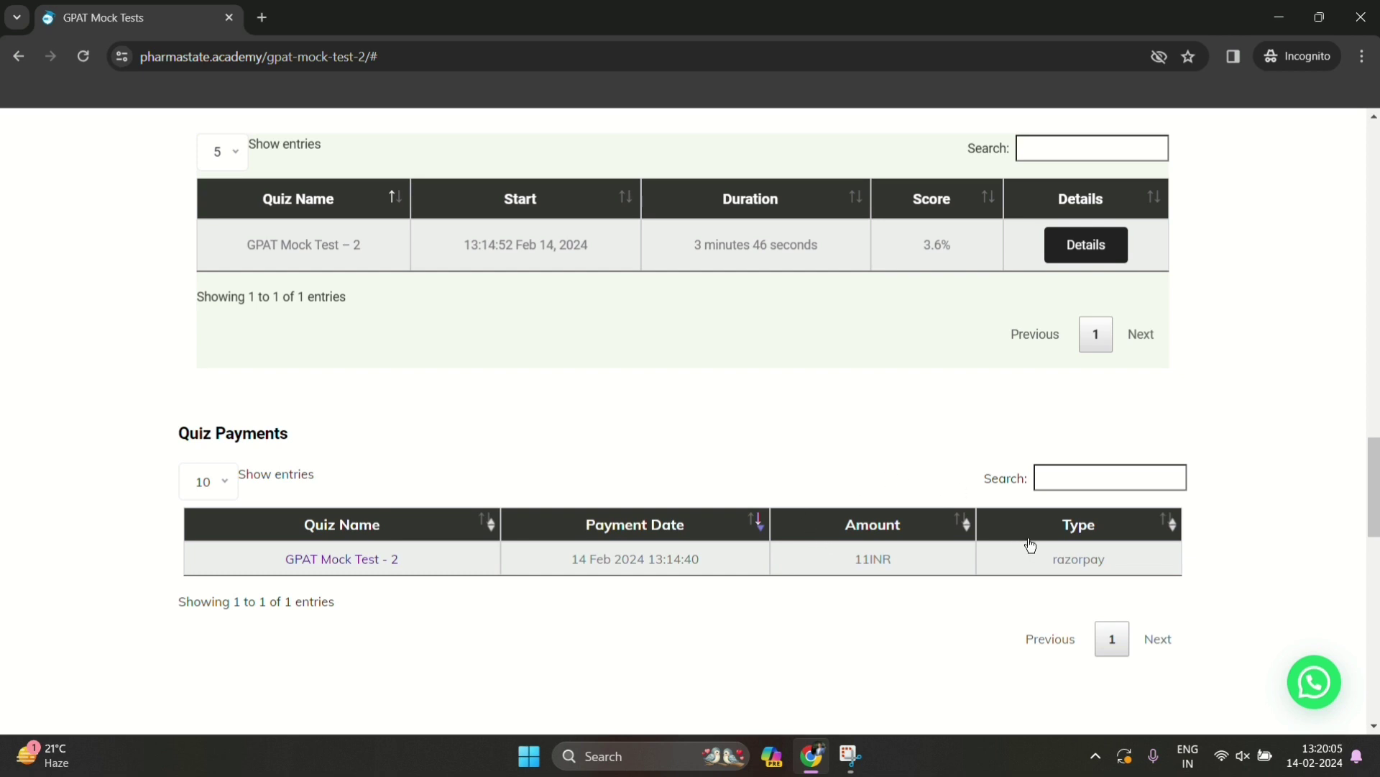
{"action": "scroll", "coordinate": [1030, 545], "scroll_direction": "down", "scroll_amount": 4}
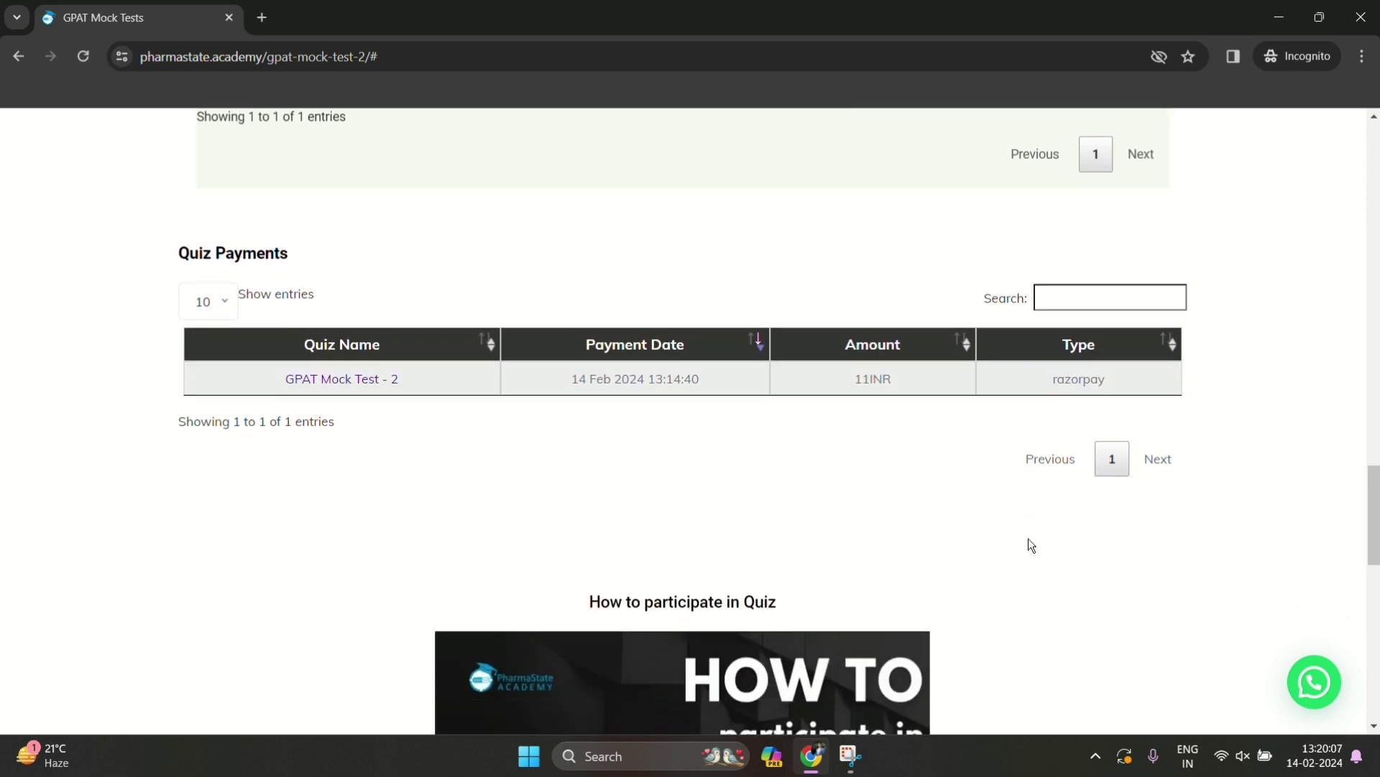
{"action": "scroll", "coordinate": [1027, 530], "scroll_direction": "down", "scroll_amount": 5}
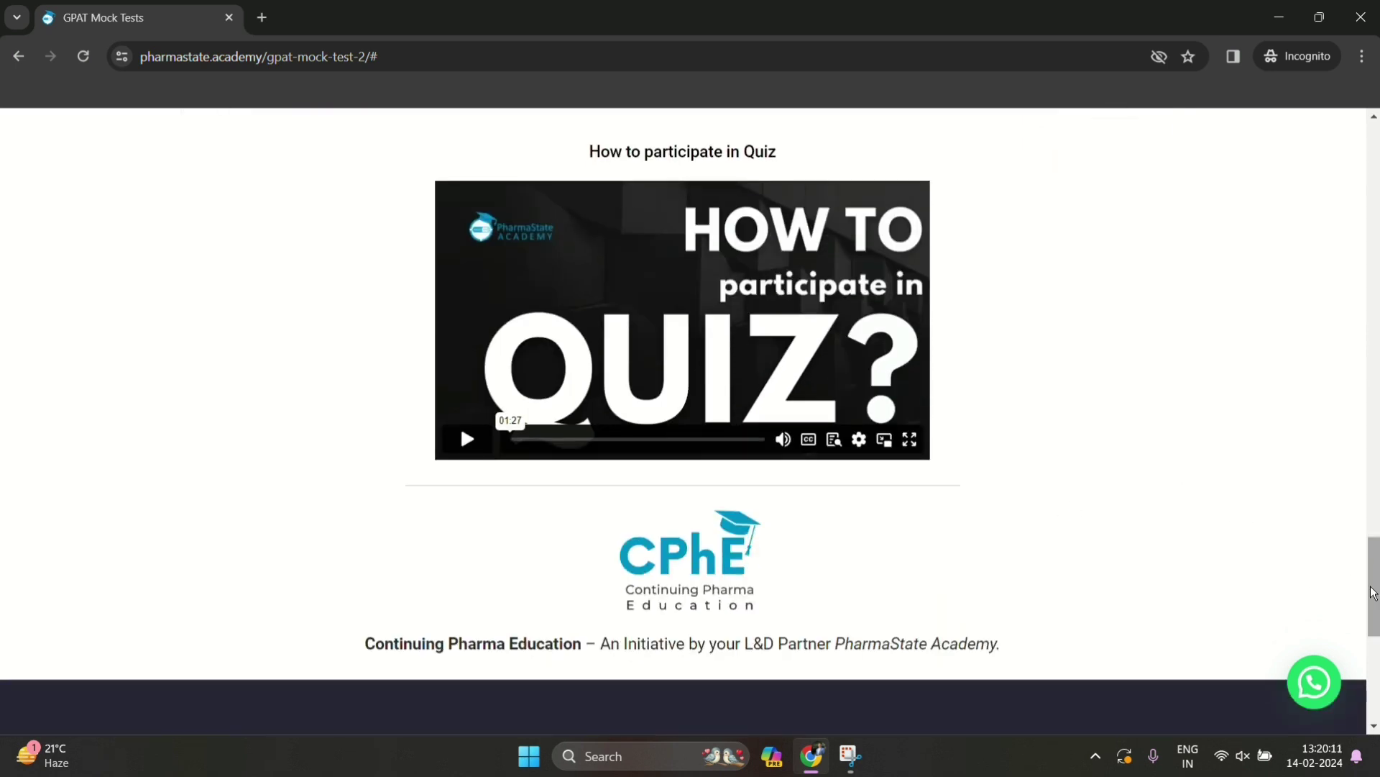
{"action": "left_click_drag", "start_coordinate": [1374, 571], "coordinate": [1356, 170]}
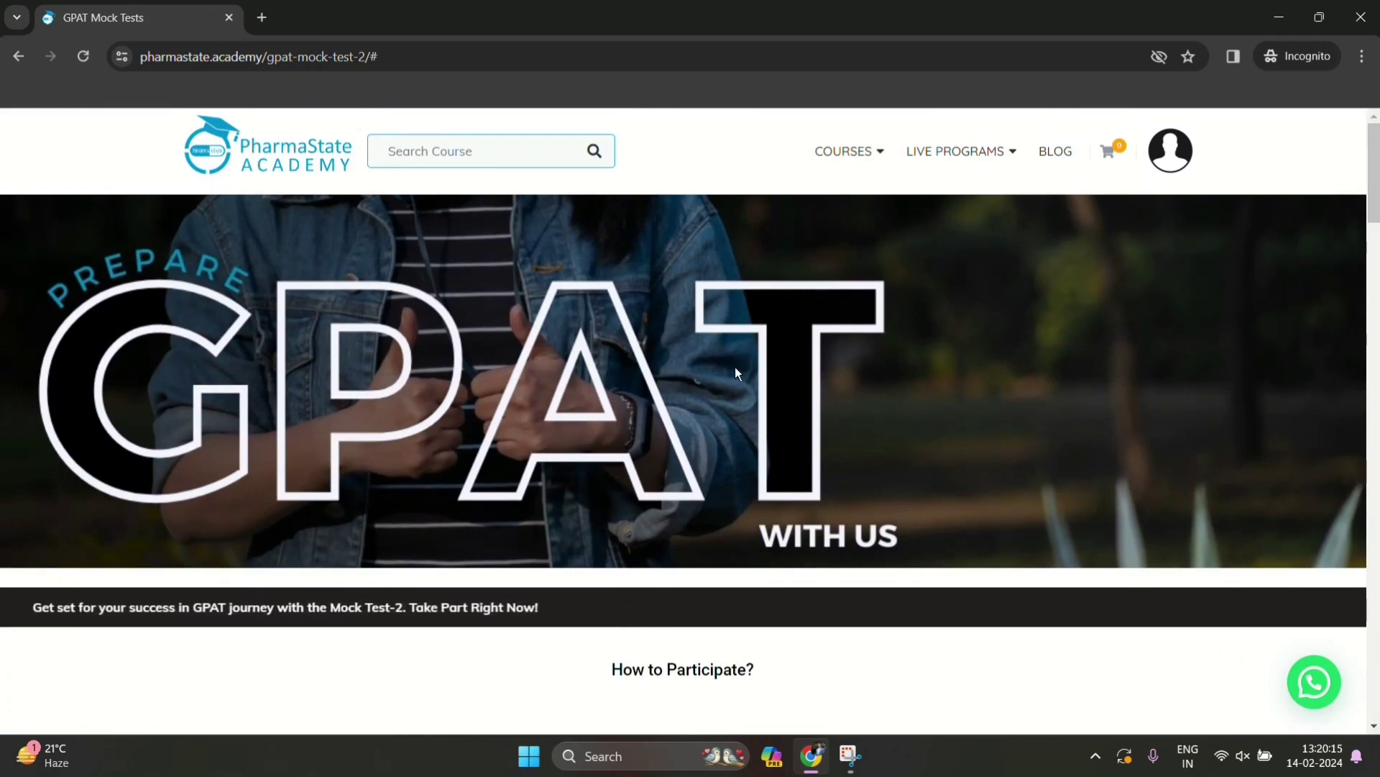